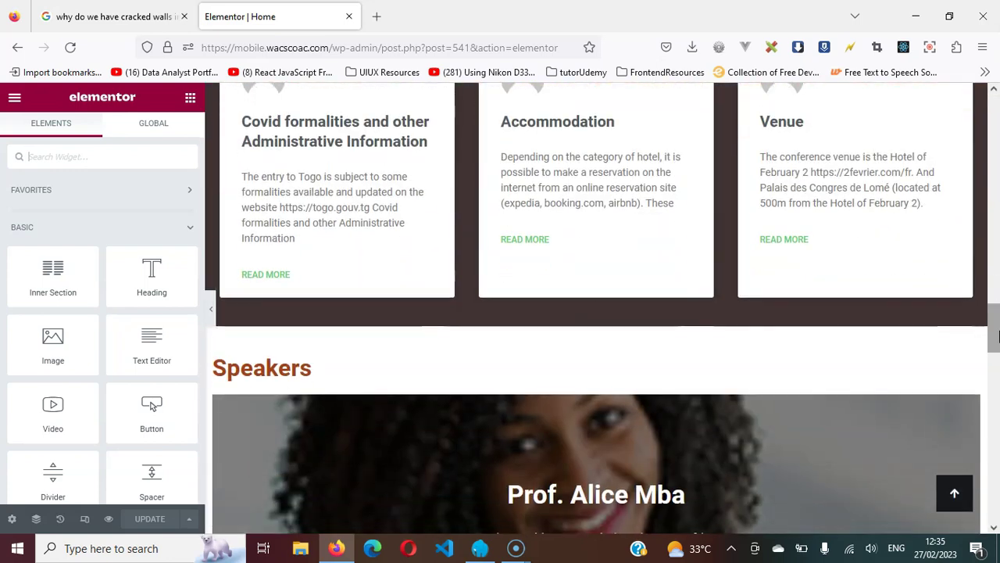
- Preview the home page in the tablet layout, switch to the mobile layout and bring the icon grid above Conference Updates into view
drag(996, 332, 994, 292)
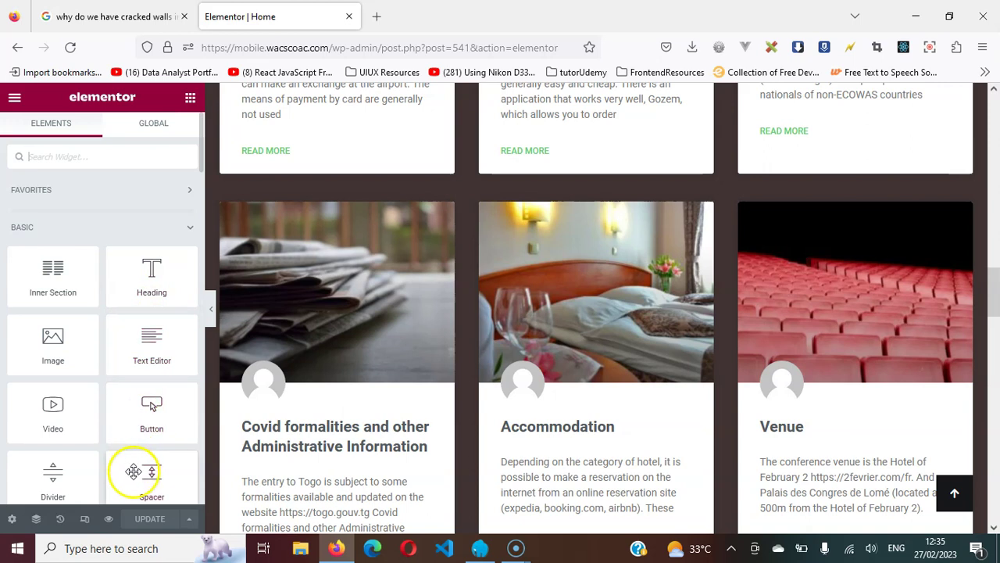
click(86, 521)
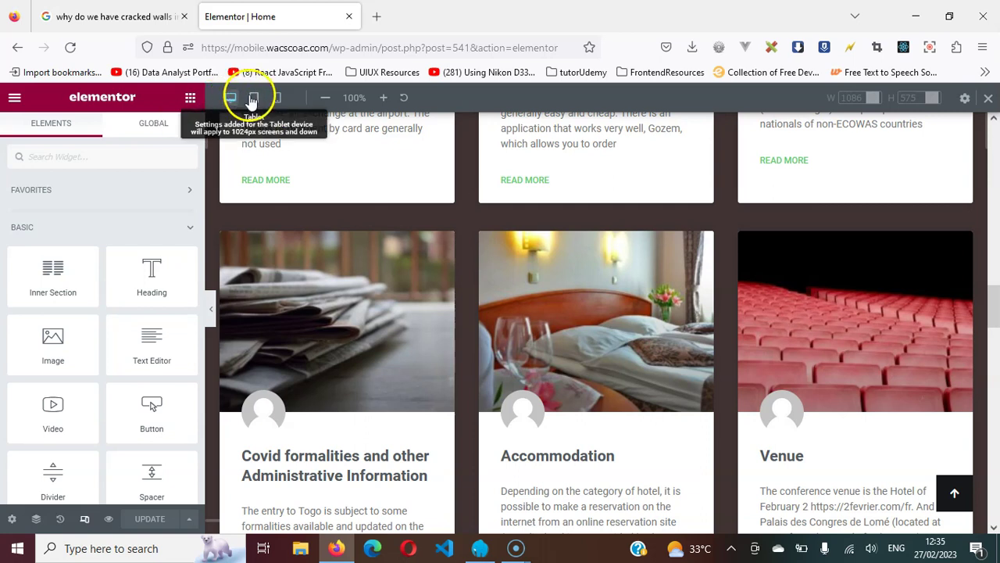
click(254, 98)
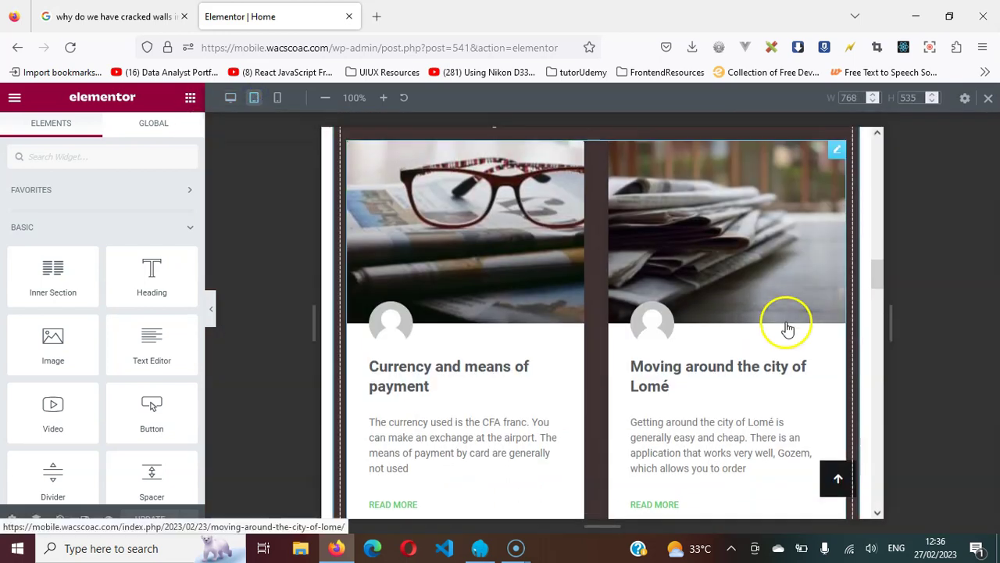
drag(875, 273, 873, 146)
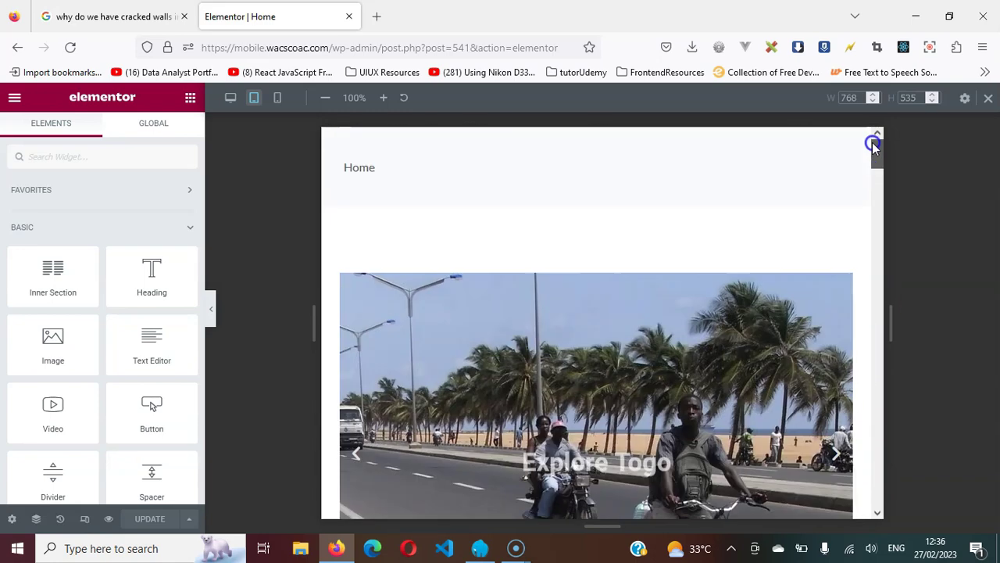
click(277, 99)
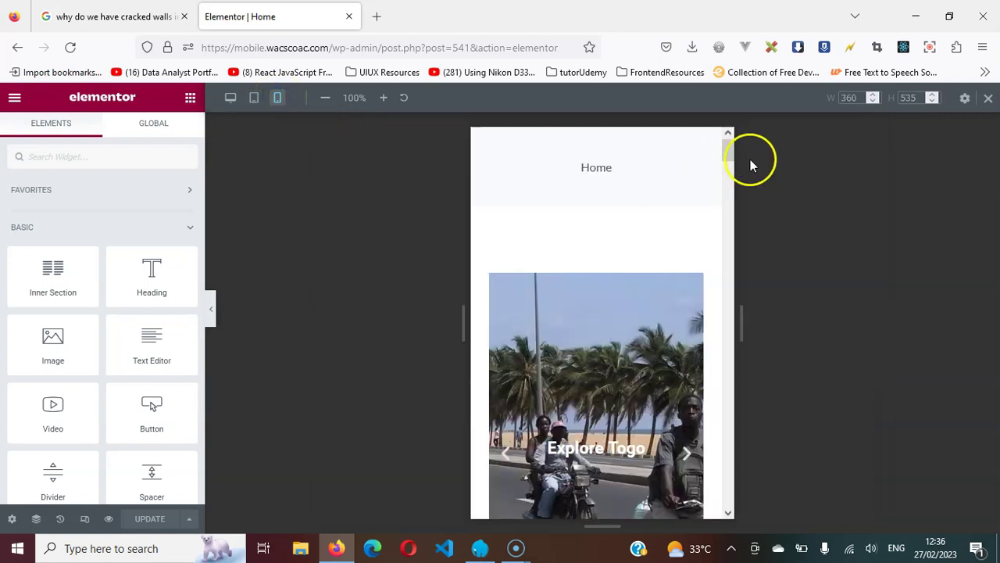
drag(726, 159, 727, 245)
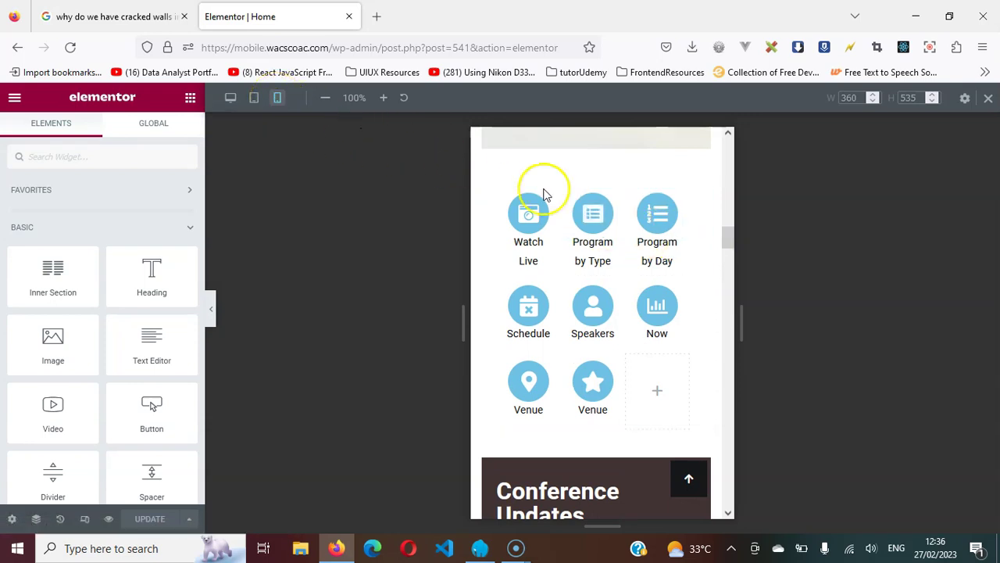
- Insert the List alt icon from the icon library for the Program by Type item
click(592, 225)
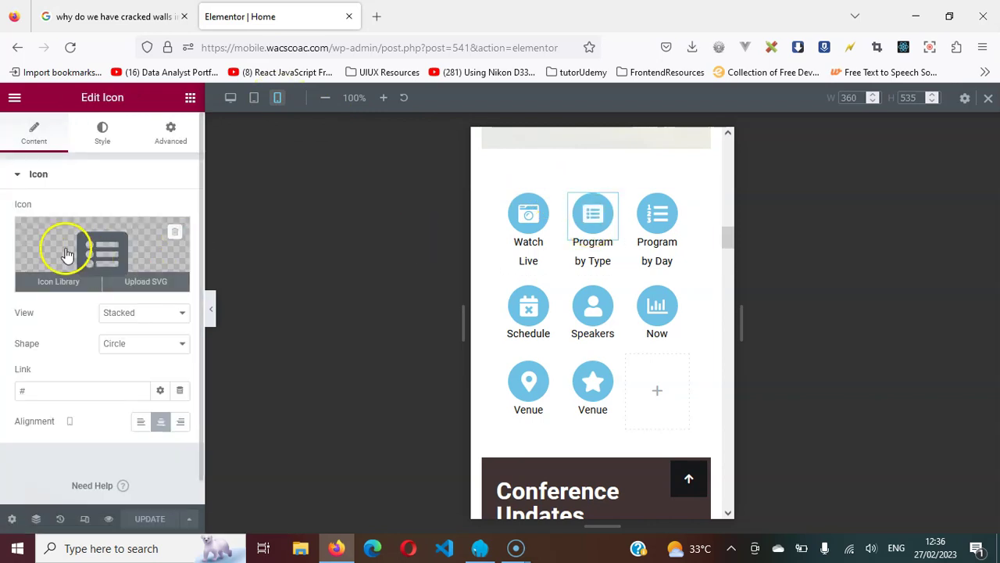
click(58, 283)
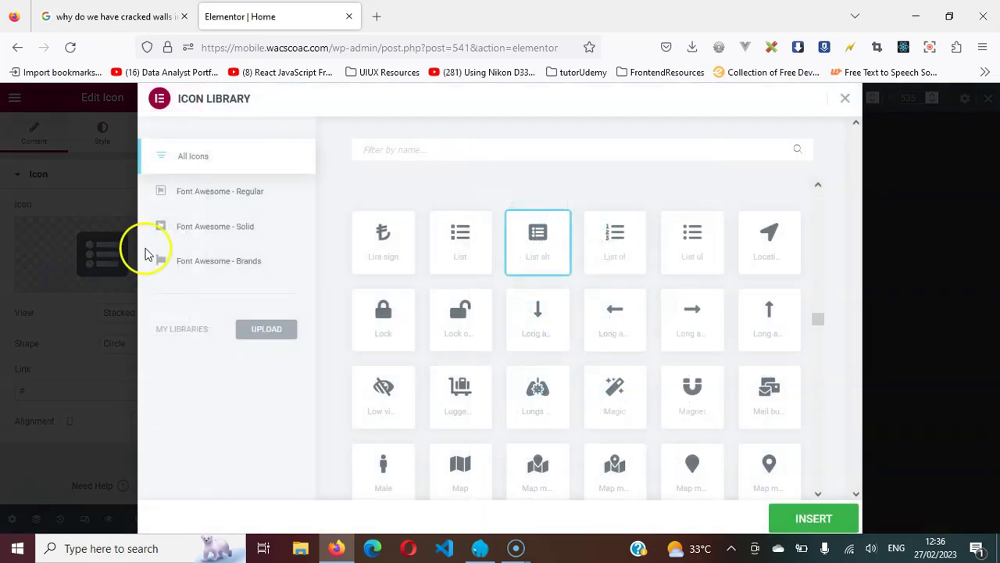
click(525, 246)
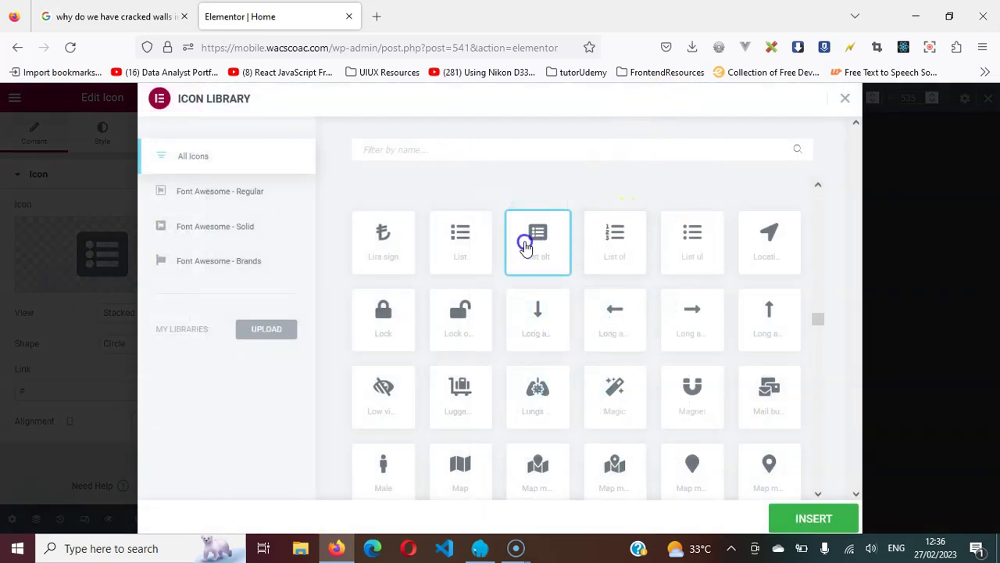
click(805, 520)
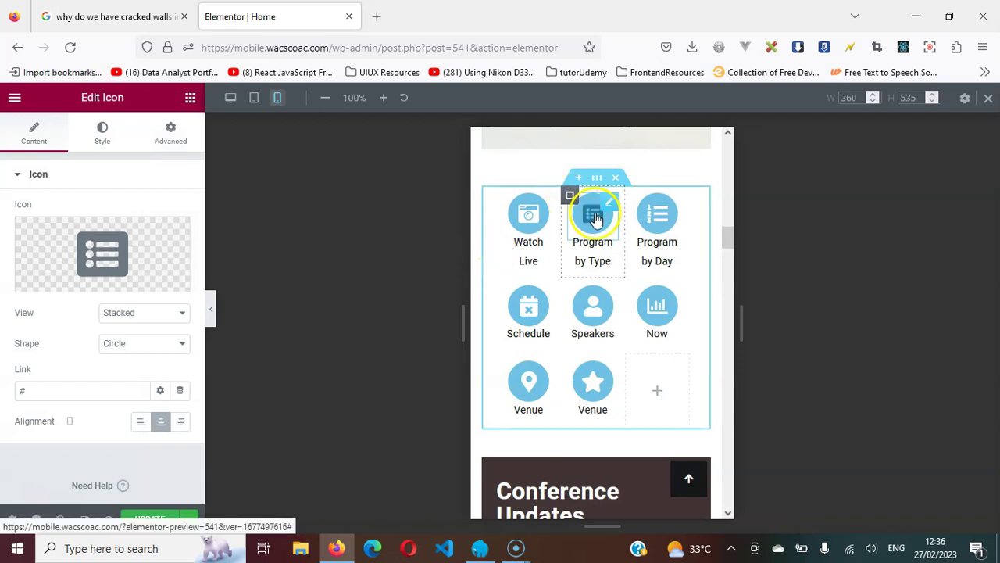
- Set the Program by Type icon's primary color to red #C31919 and update the page
click(99, 131)
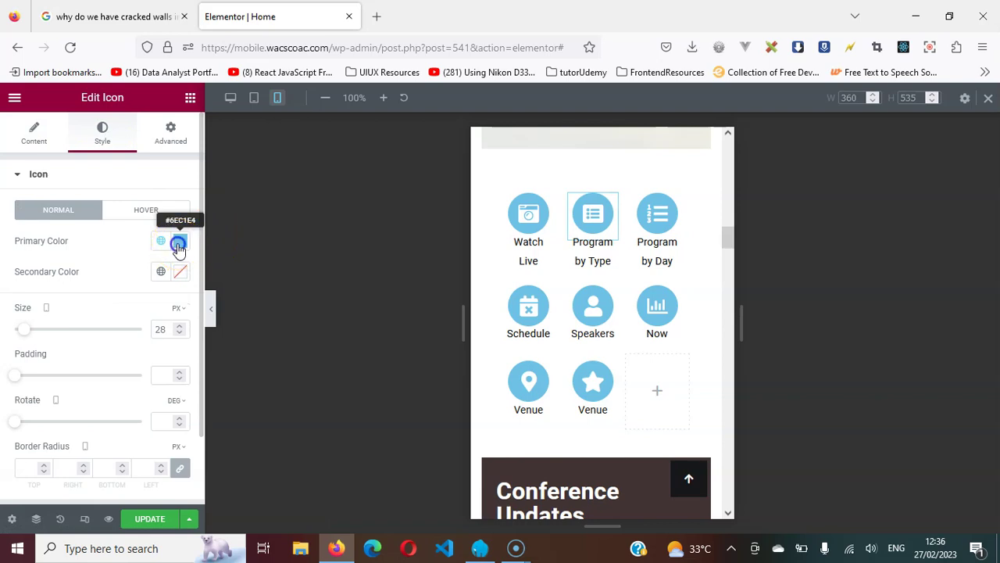
click(179, 244)
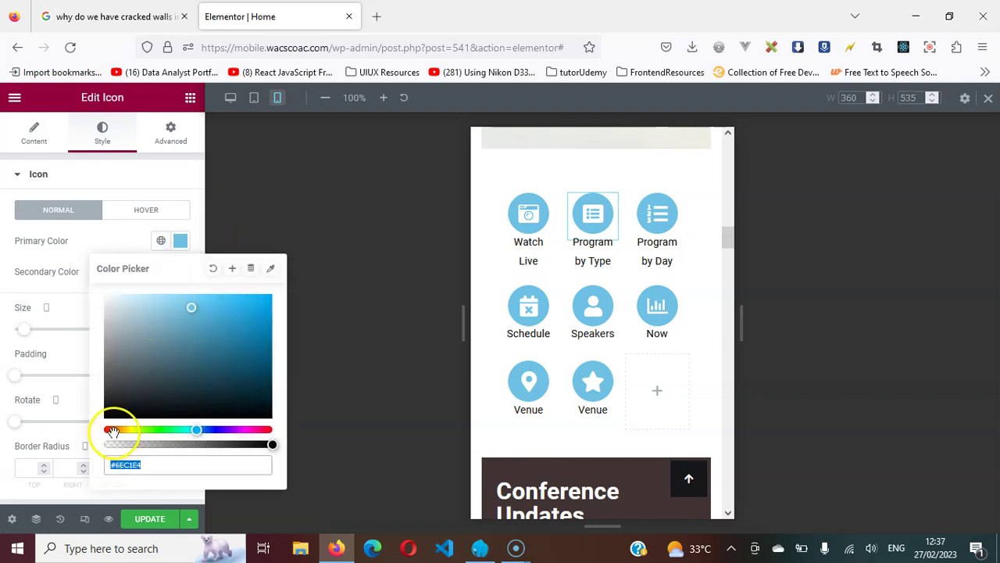
drag(111, 431, 101, 430)
drag(223, 326, 246, 350)
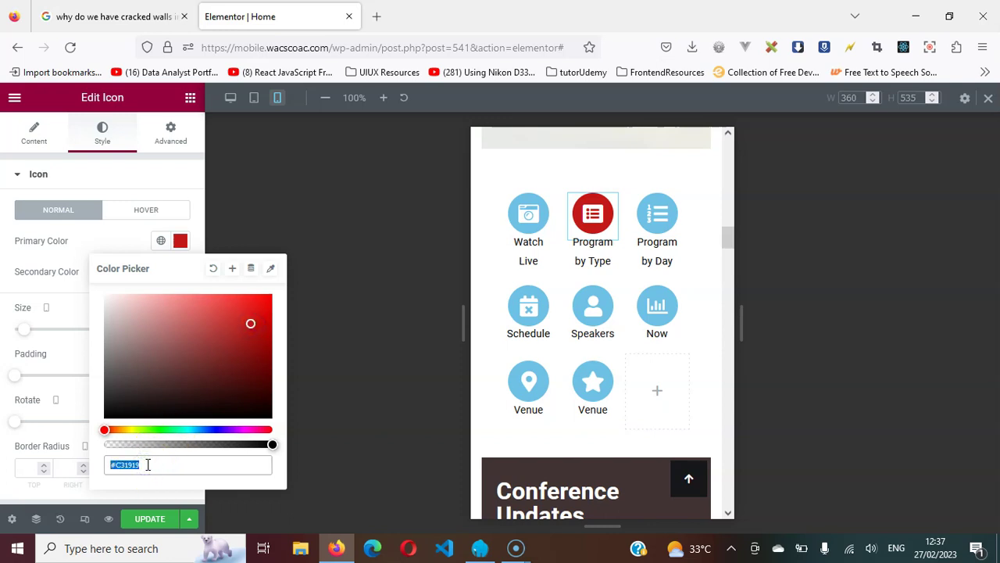
click(144, 522)
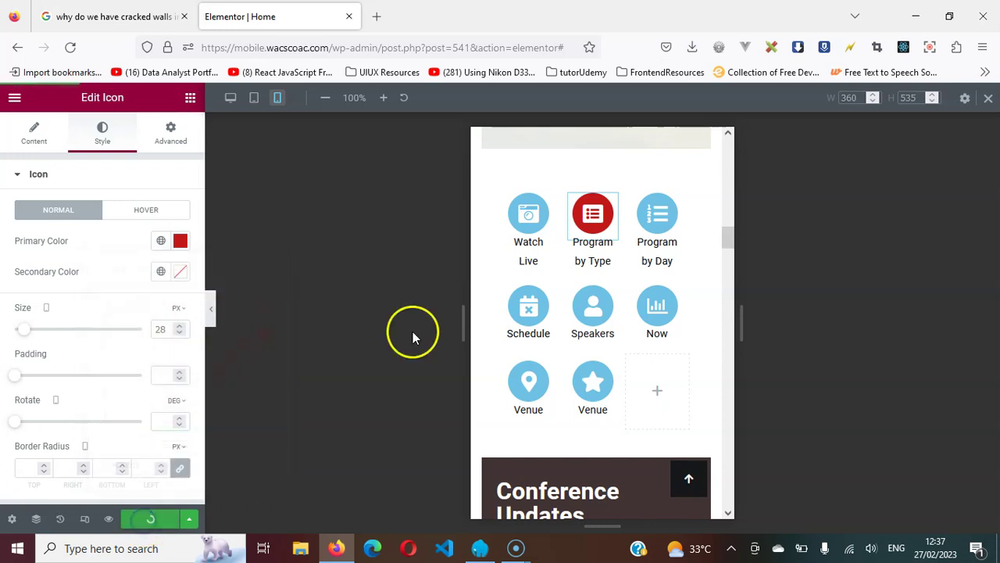
- Set the Watch Live icon's primary color to #C31919
click(528, 217)
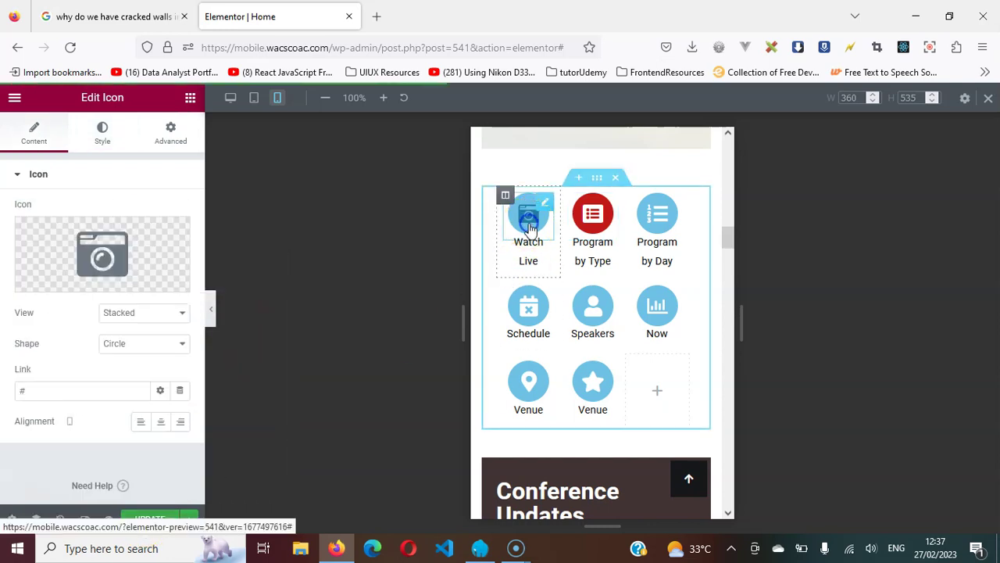
mouse_move(155, 281)
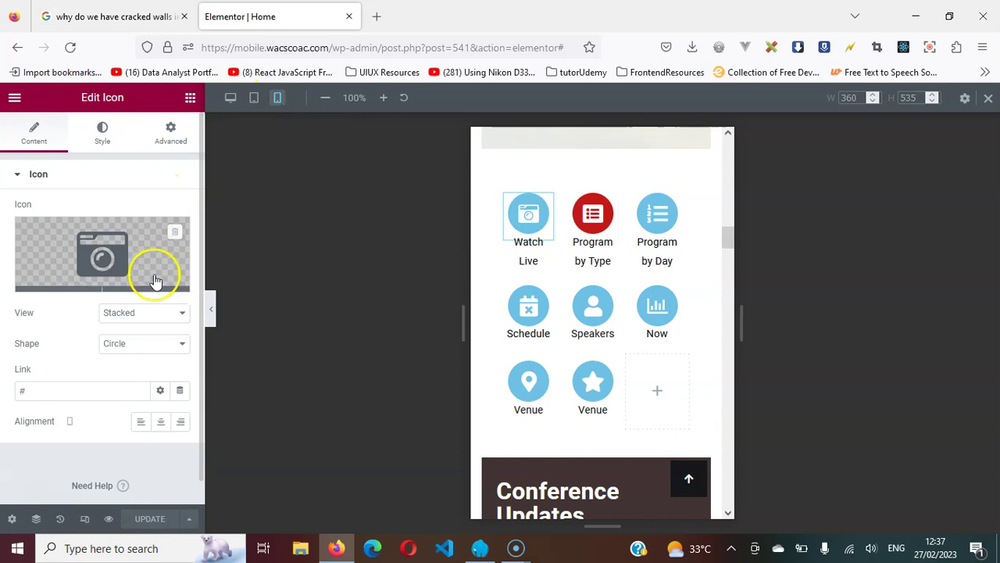
click(99, 144)
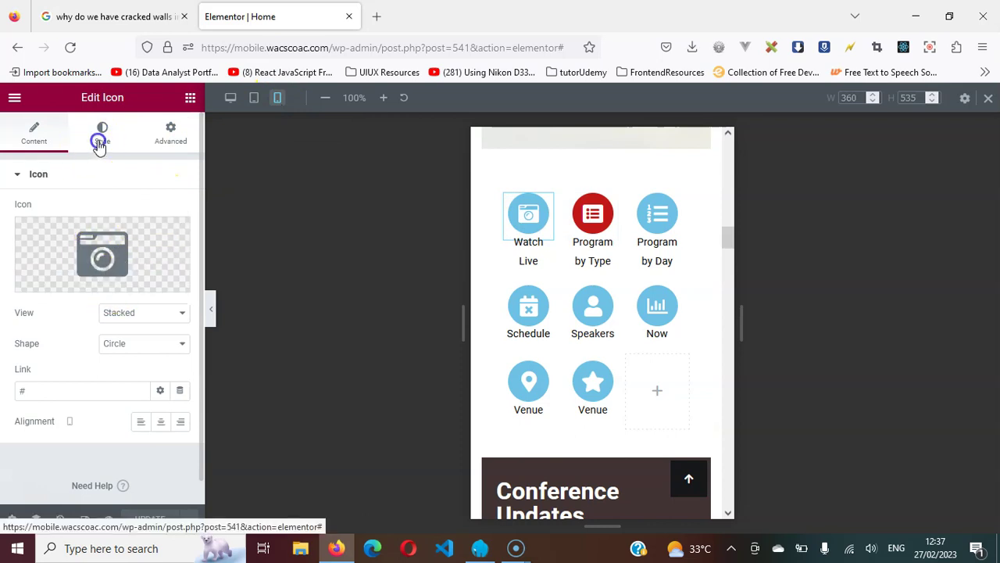
click(180, 241)
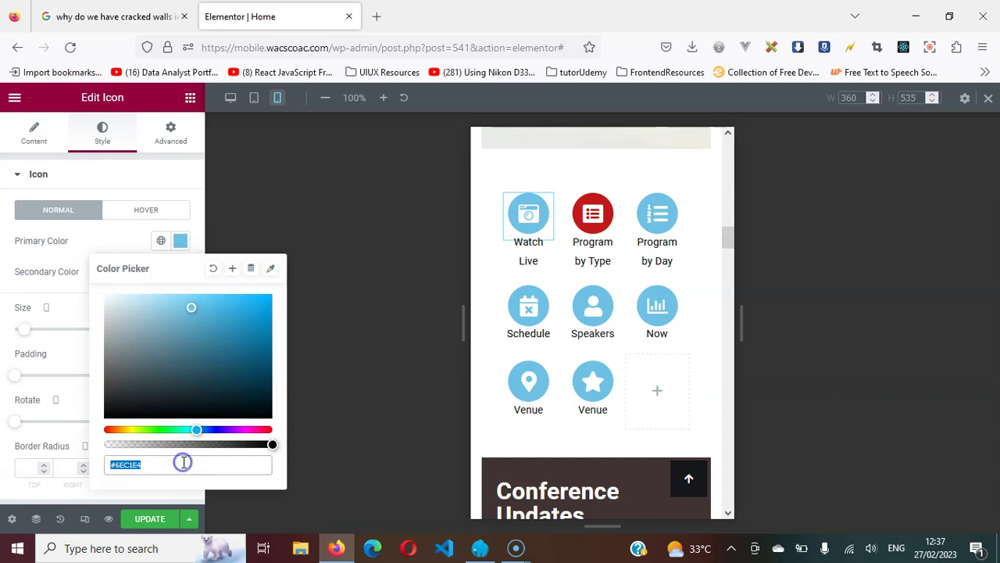
text(#C31919)
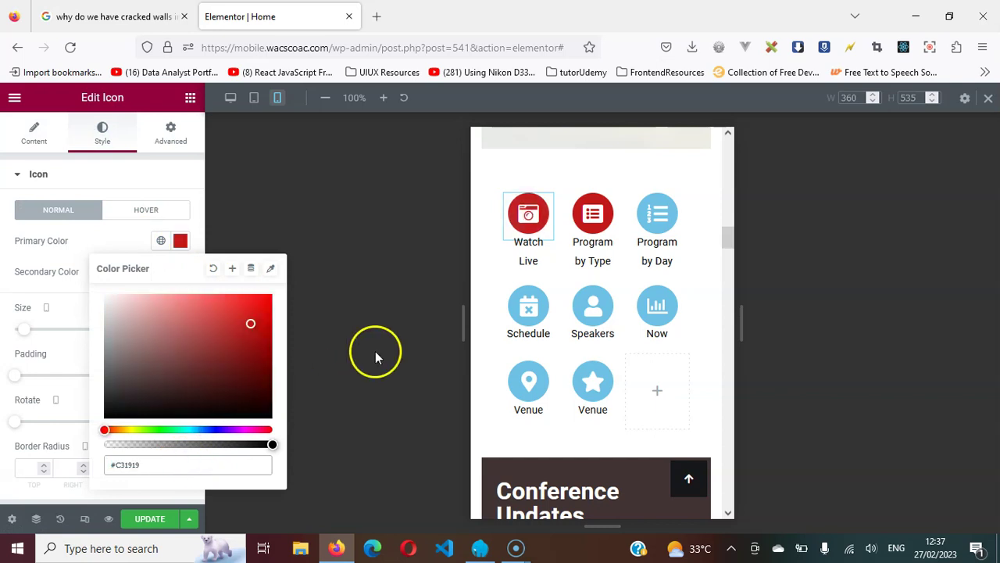
- Change the Program by Day icon's primary color to #C31919
click(645, 218)
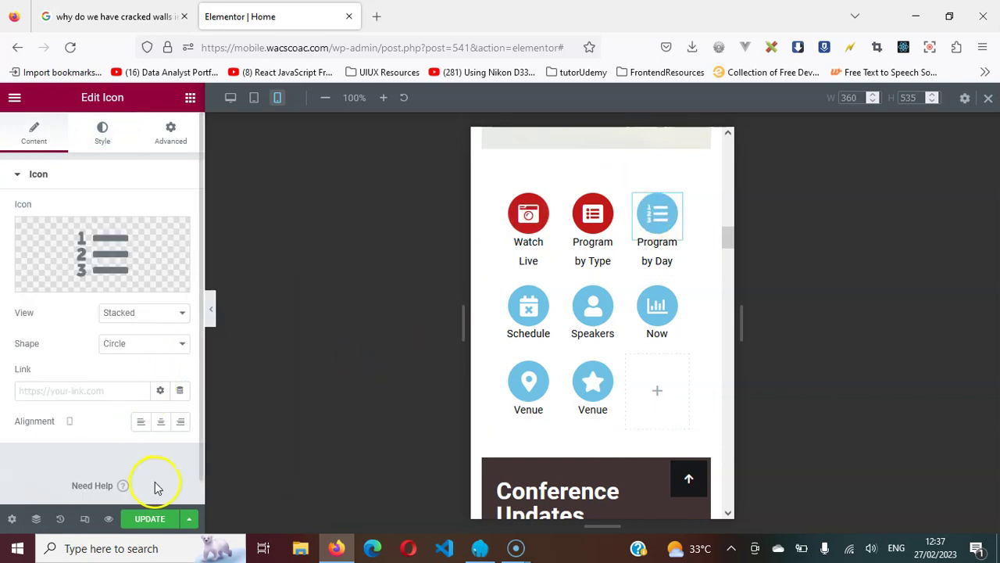
mouse_move(88, 228)
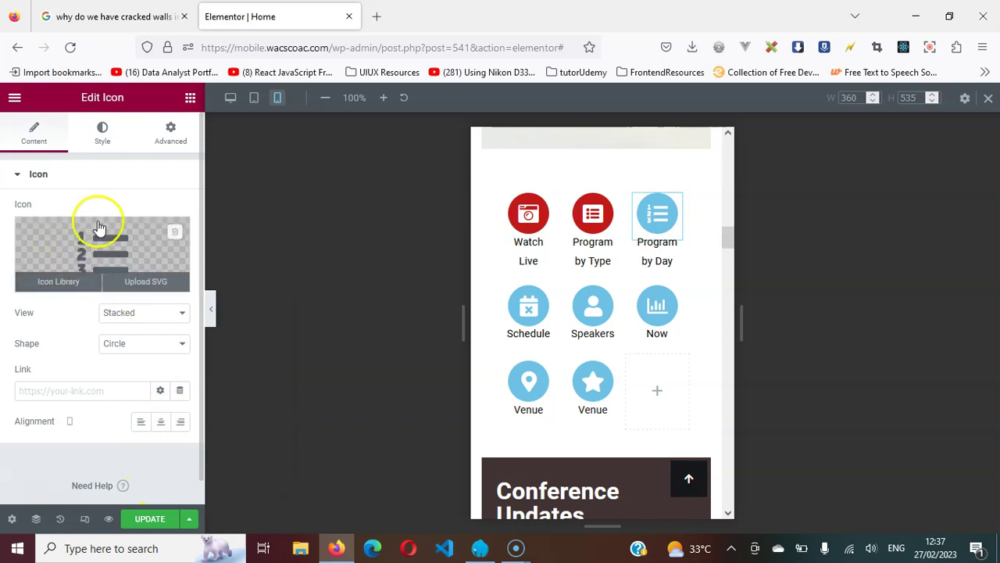
click(102, 131)
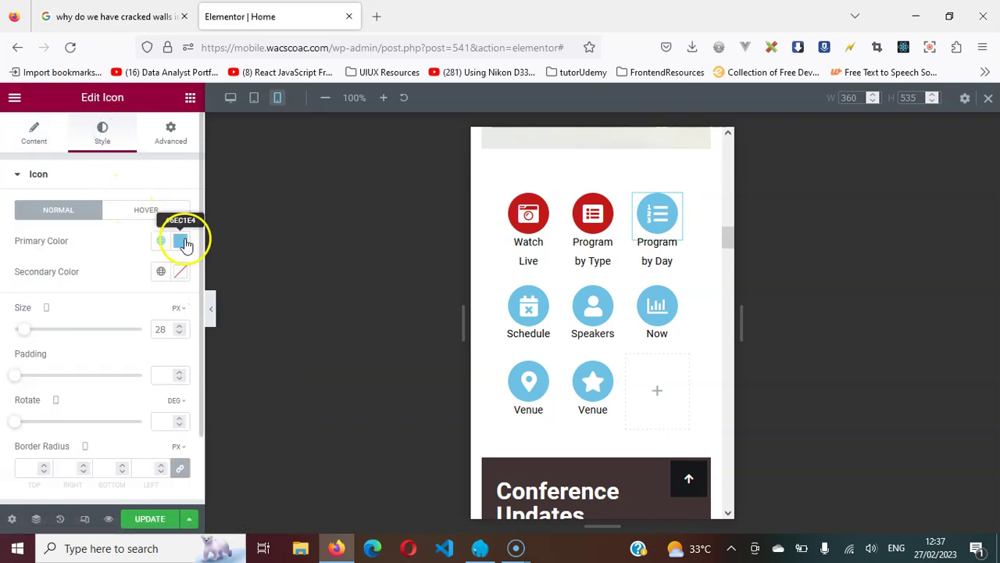
click(179, 244)
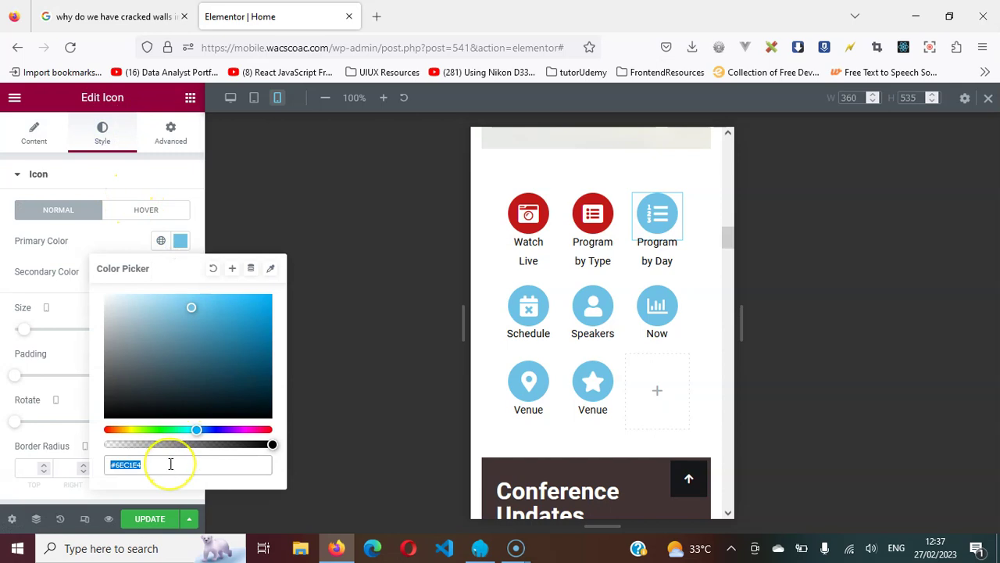
key(ctrl+v)
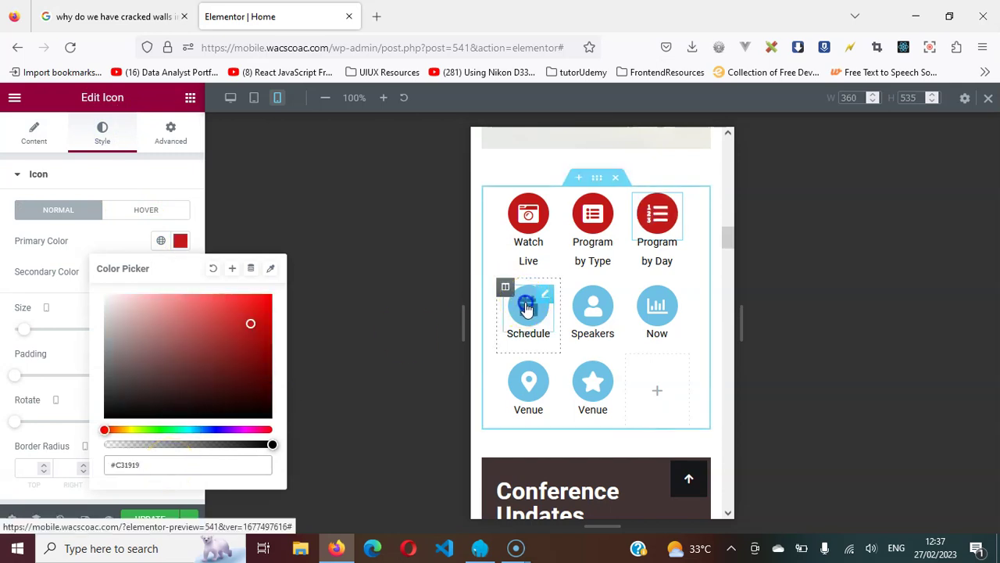
- Apply #C31919 as the primary color of the Schedule icon
click(528, 307)
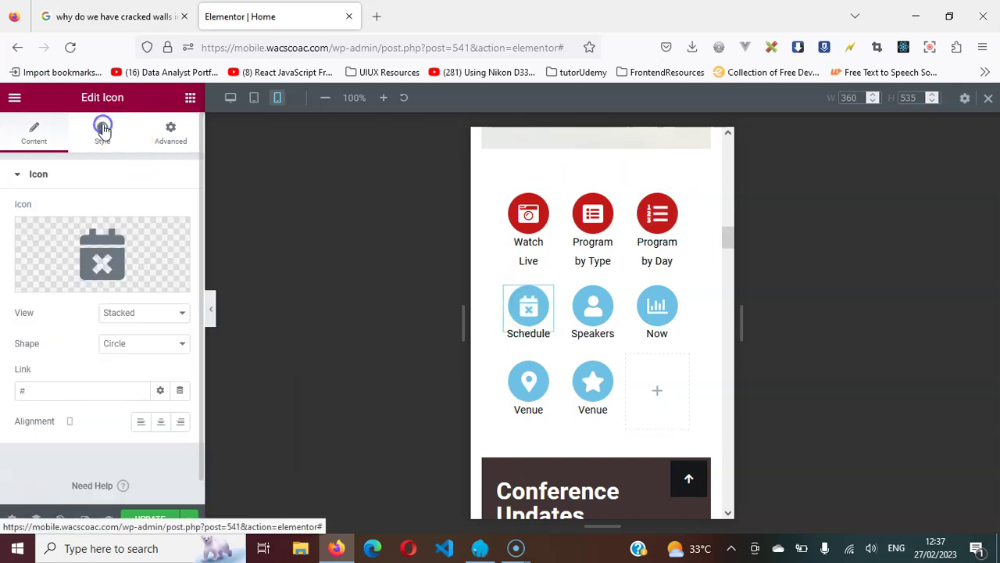
click(104, 130)
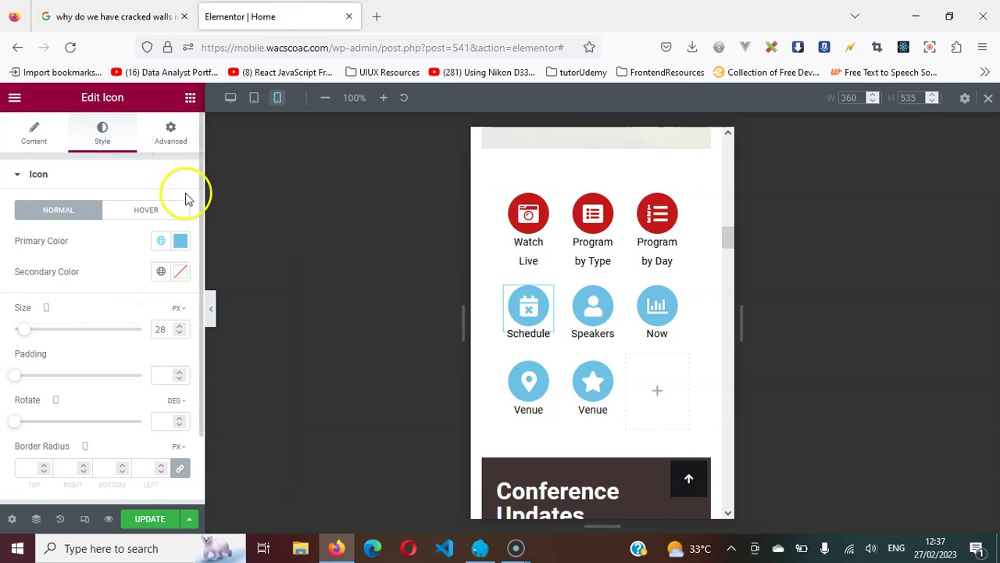
click(181, 241)
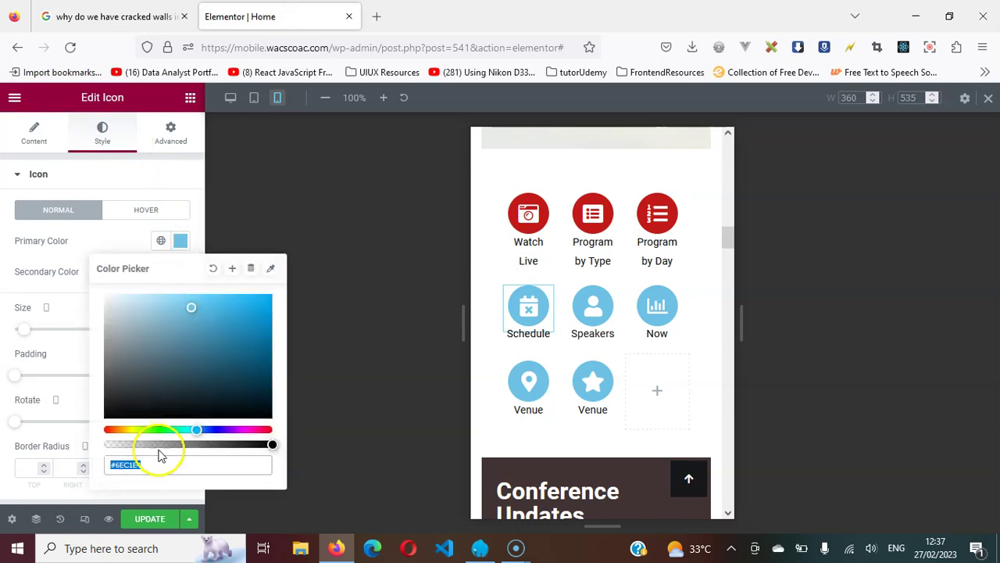
text(#C31919)
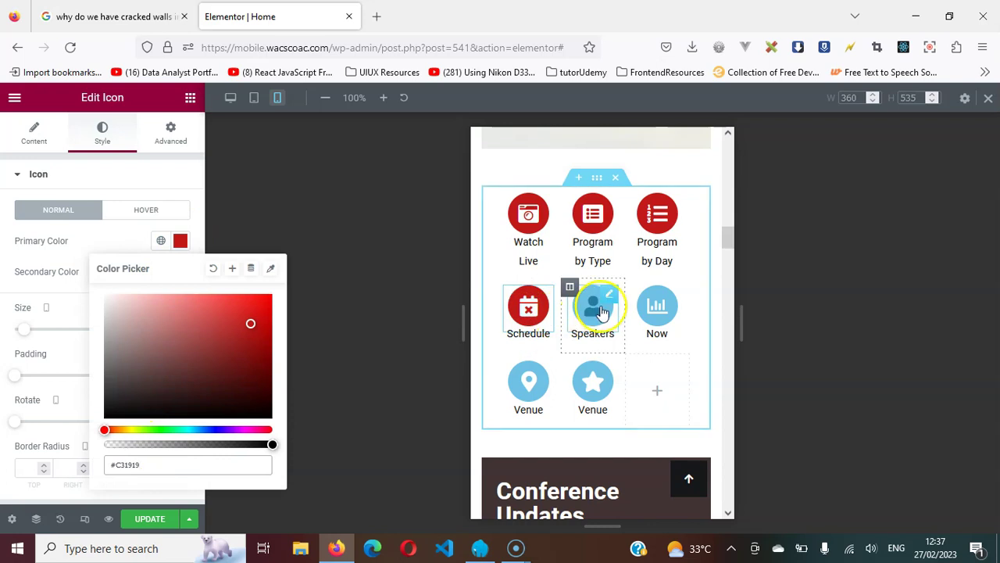
- Set the primary color of the Speakers icon to #C31919
click(602, 311)
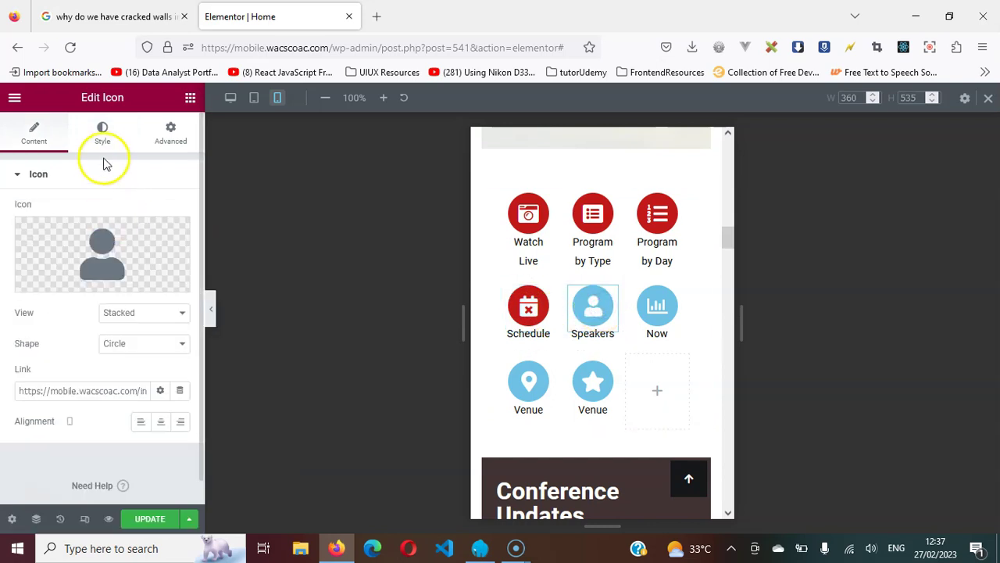
click(102, 146)
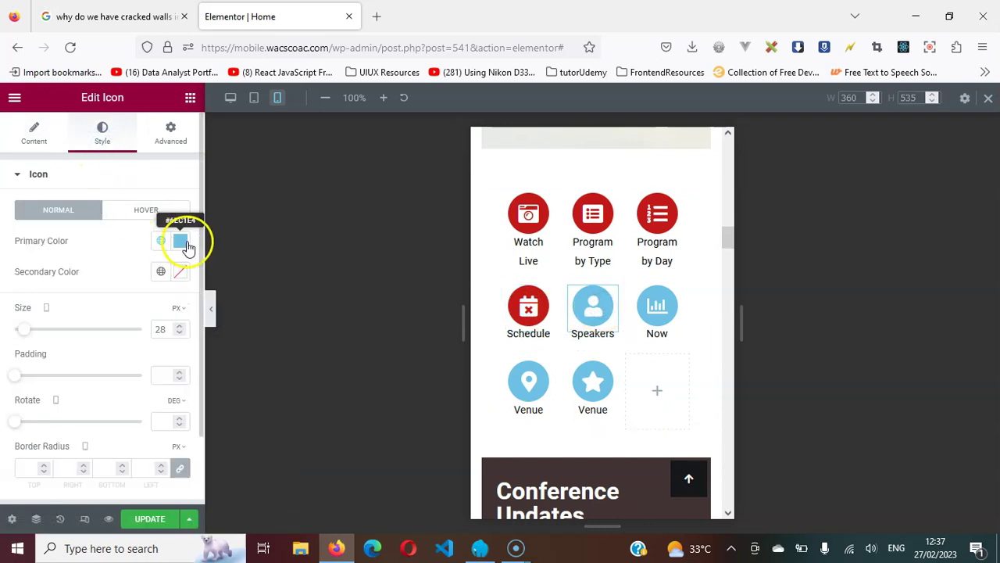
click(180, 243)
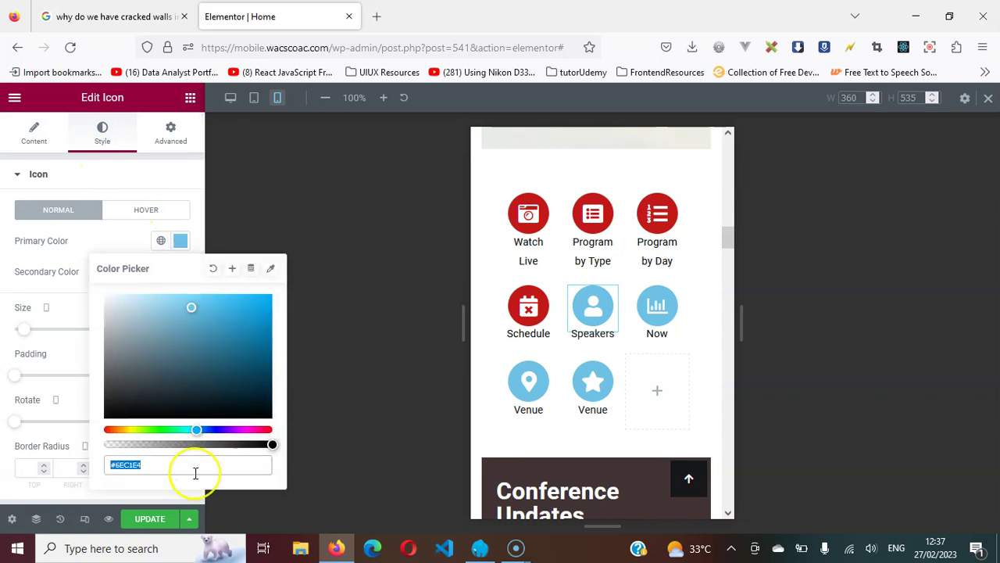
text(#C31919)
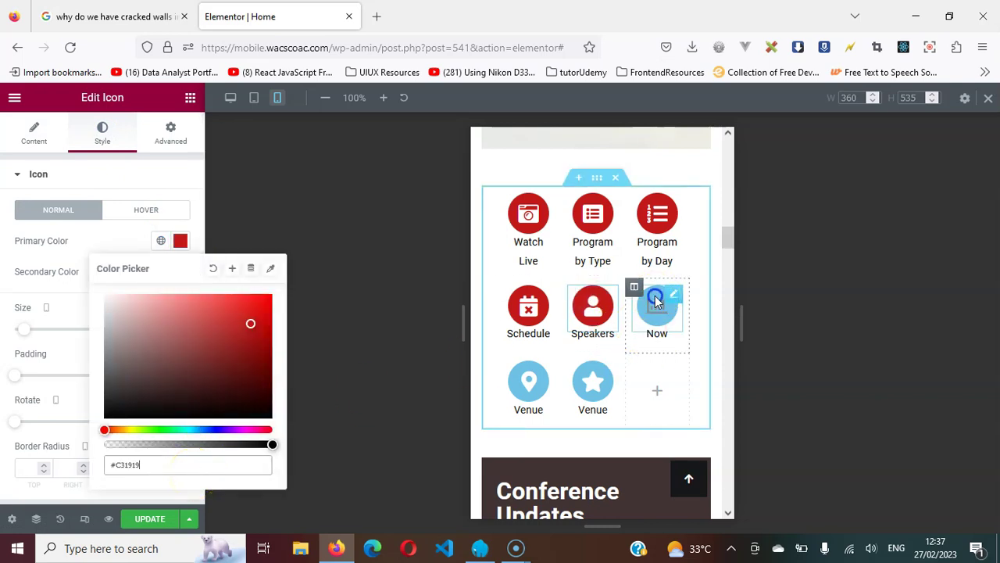
- Set the primary color of the Now icon to #C31919
click(655, 300)
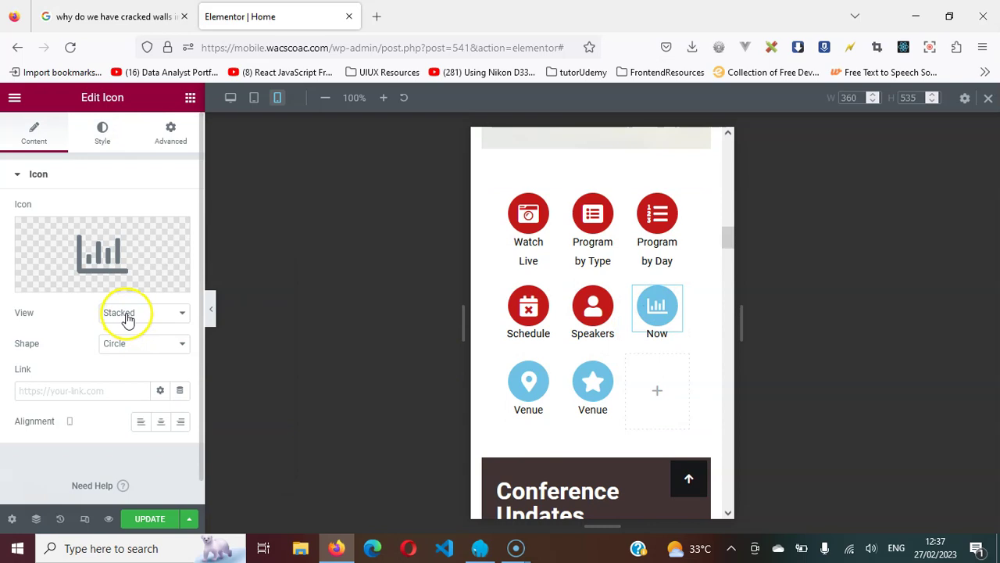
click(103, 133)
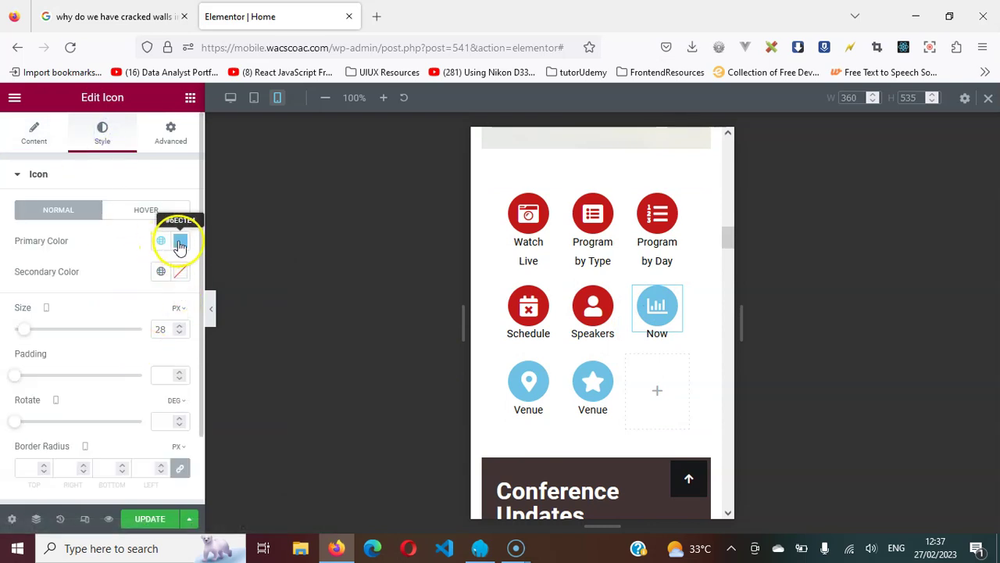
click(179, 242)
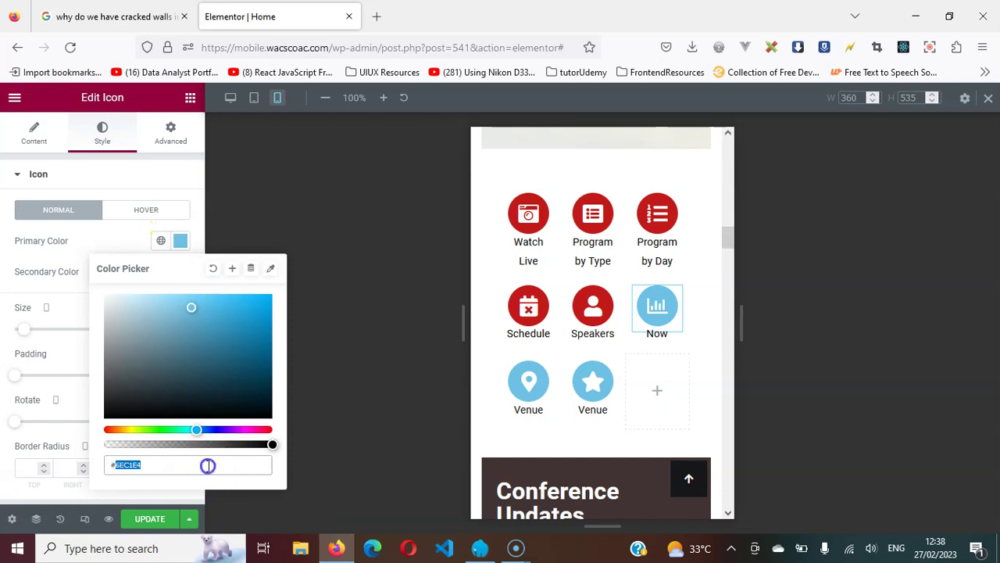
text(#C31919)
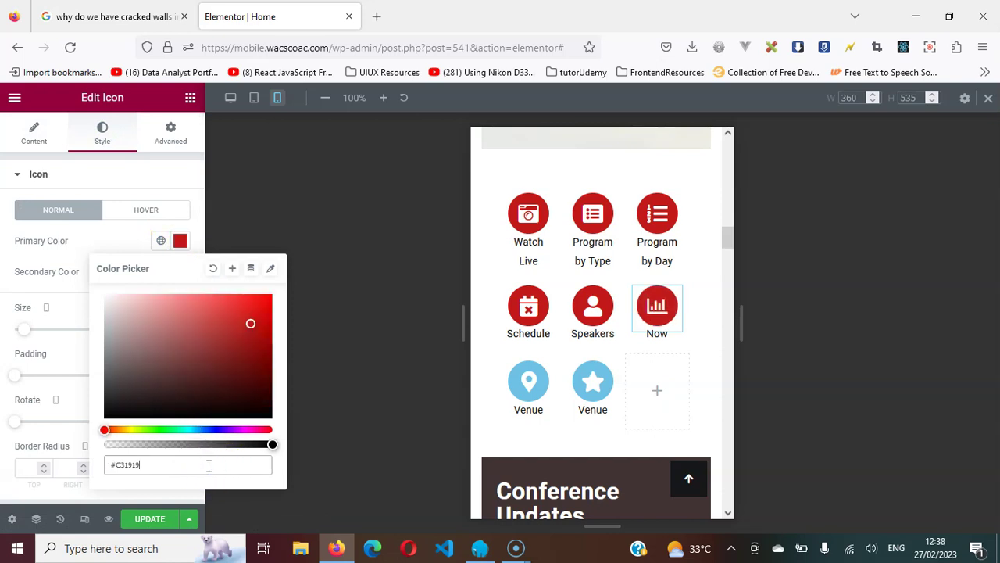
- Change the primary color of the location-pin Venue icon to #C31919
click(530, 385)
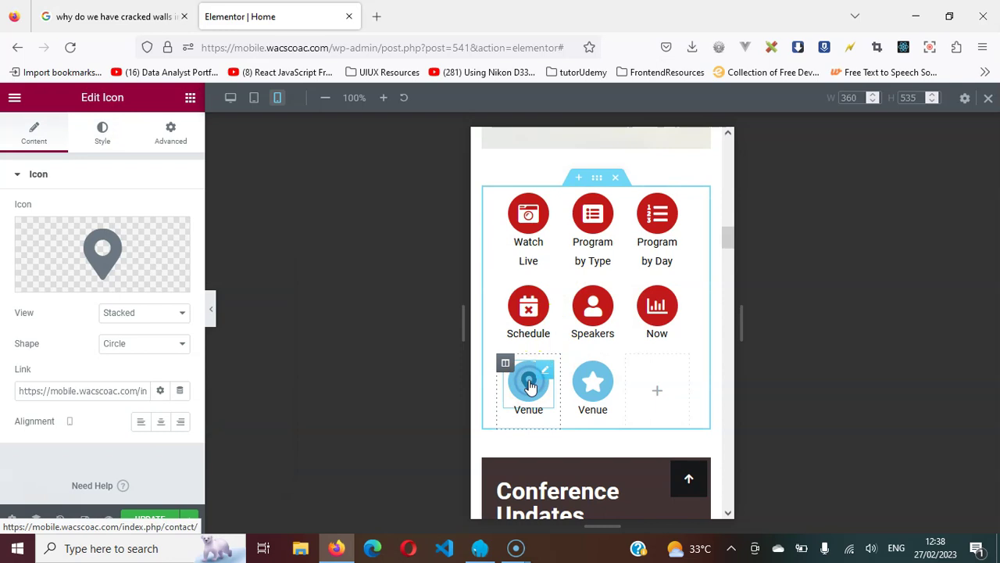
click(102, 132)
click(182, 247)
triple_click(187, 464)
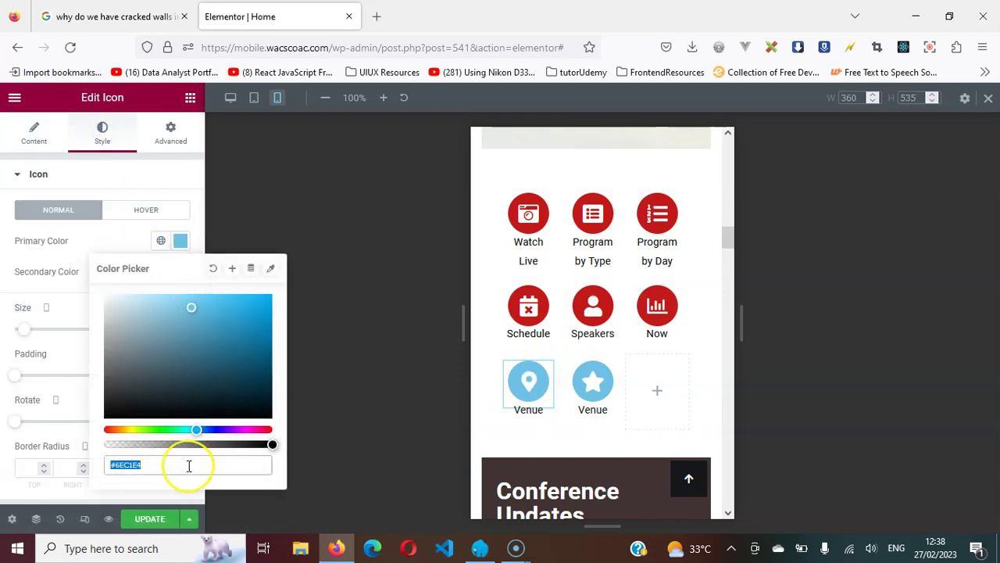
text(#C31919)
- Apply #C31919 as the primary color of the star-shaped Venue icon and close the color picker
click(592, 383)
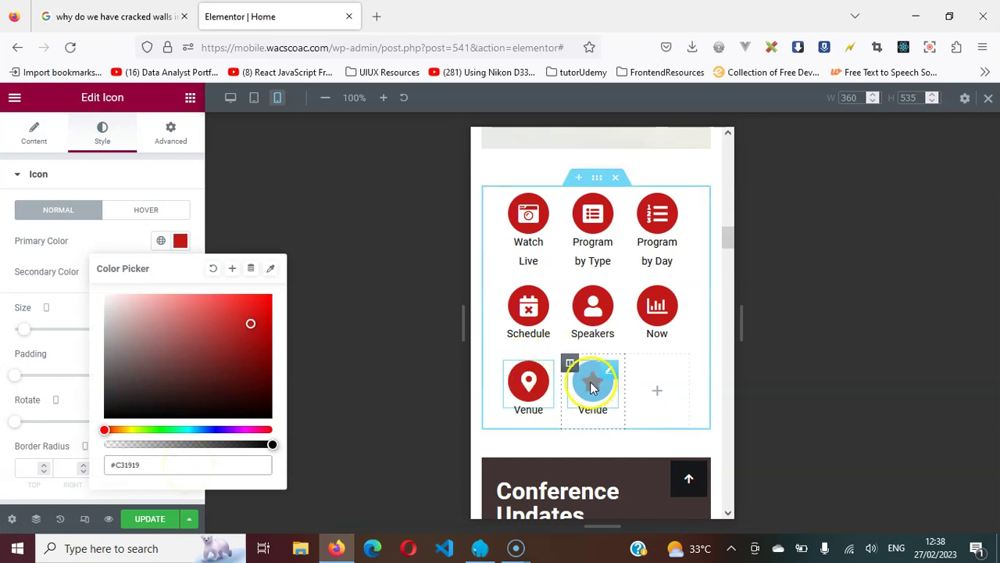
click(104, 129)
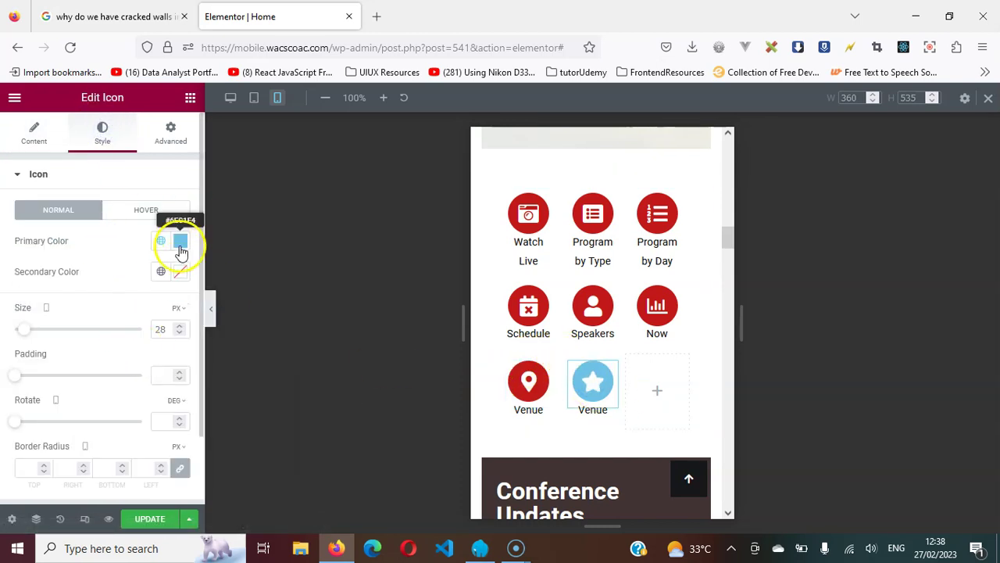
click(180, 242)
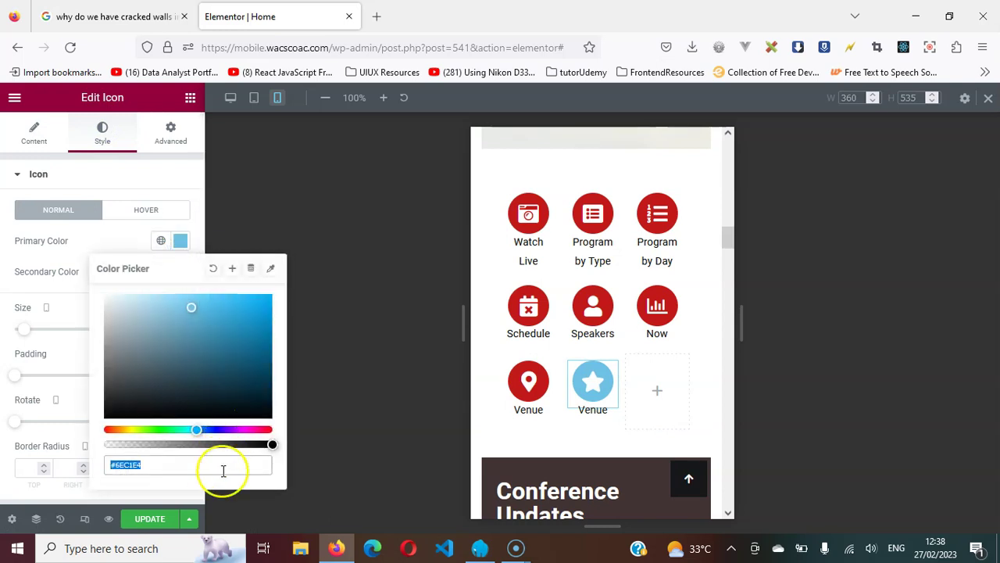
text(#C31919)
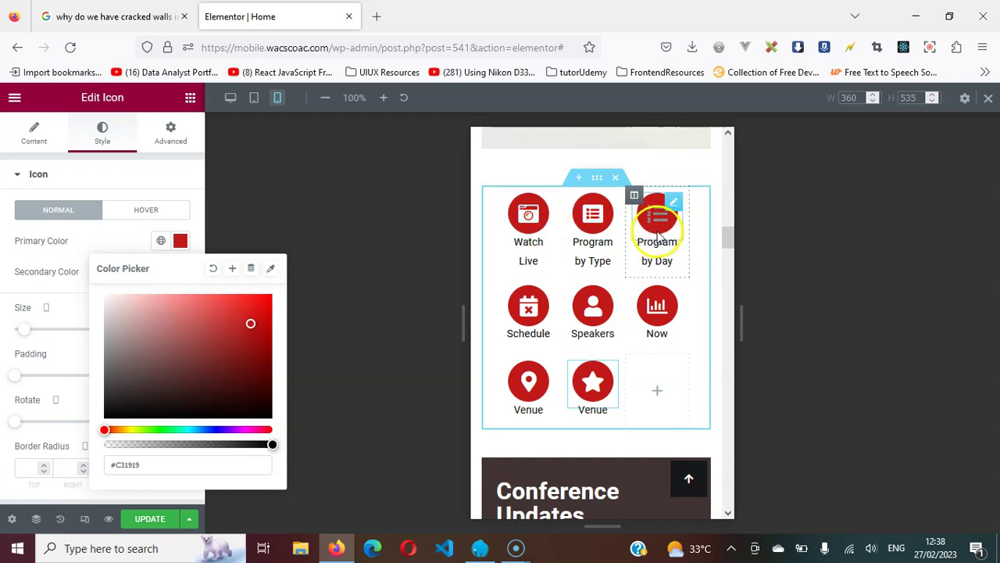
click(273, 161)
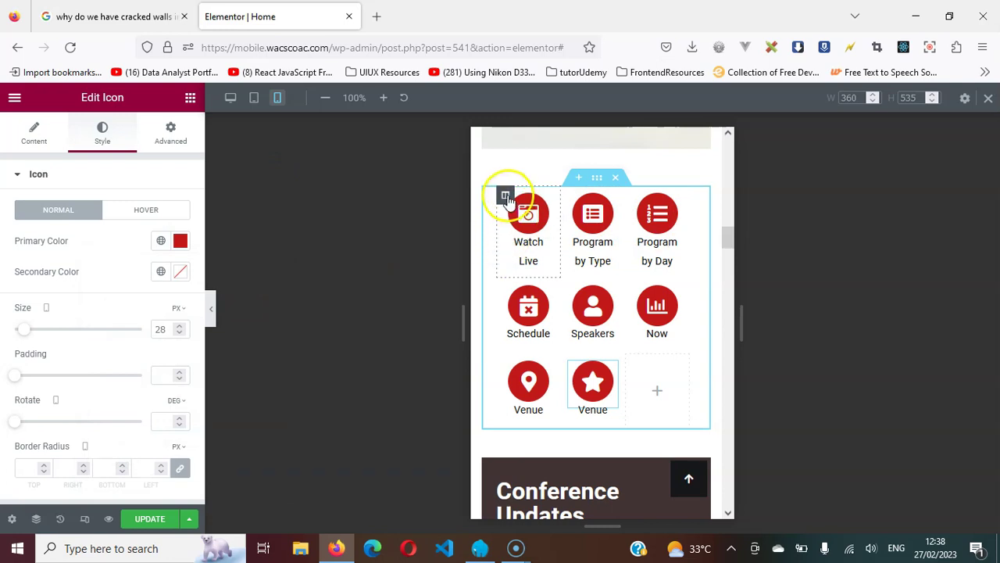
- Set the Watch Live and Program by Type columns to 50% width in the mobile layout and update the page
click(506, 197)
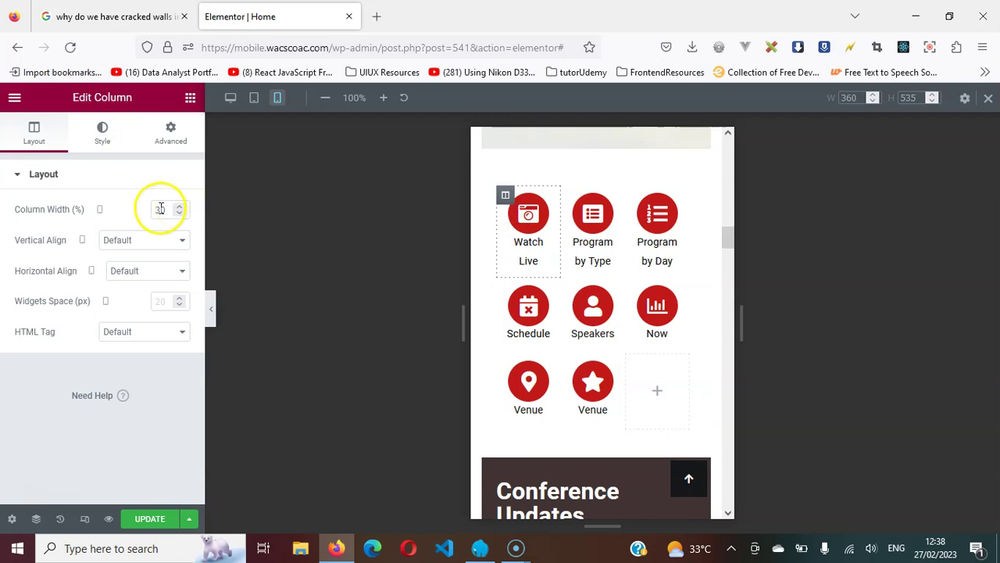
text(50)
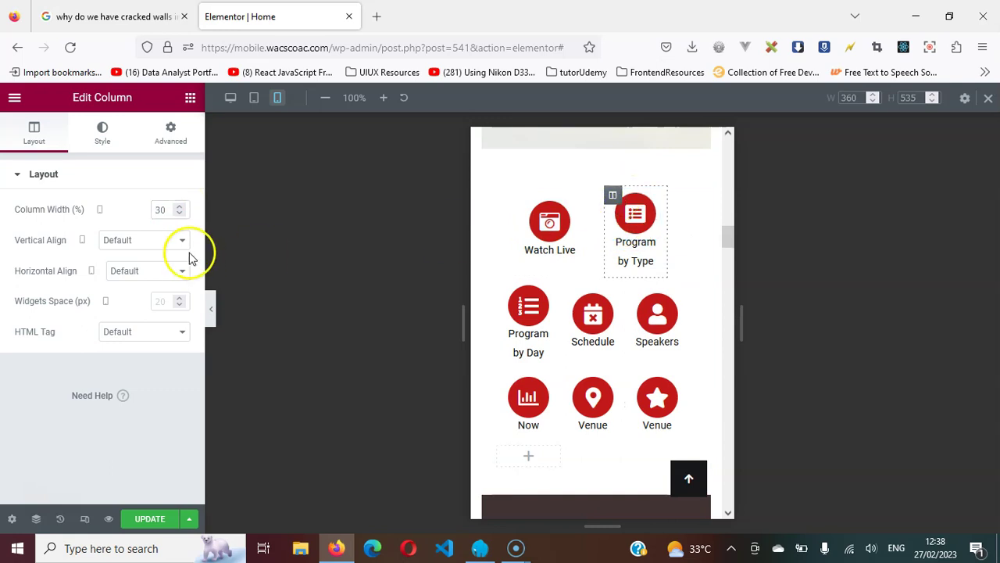
text(50)
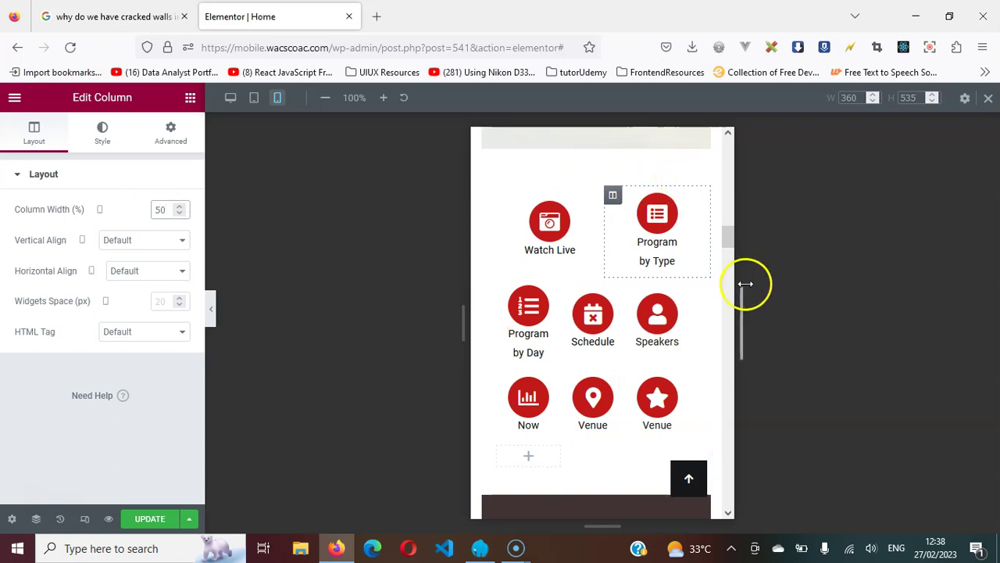
mouse_move(726, 244)
mouse_down()
mouse_move(726, 226)
mouse_move(725, 239)
mouse_up()
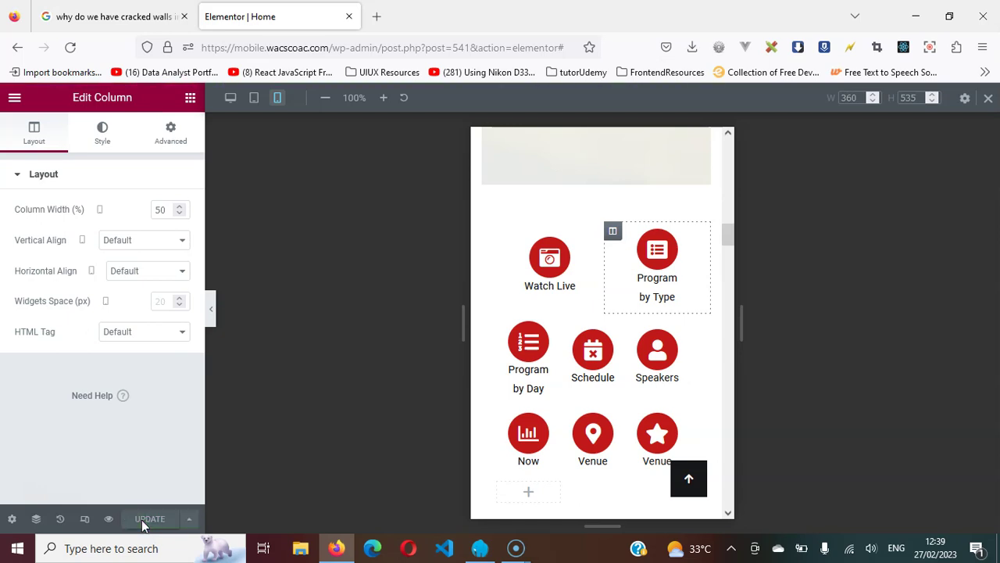
- Switch to the tablet layout and set the Watch Live column's width to 20%
click(254, 99)
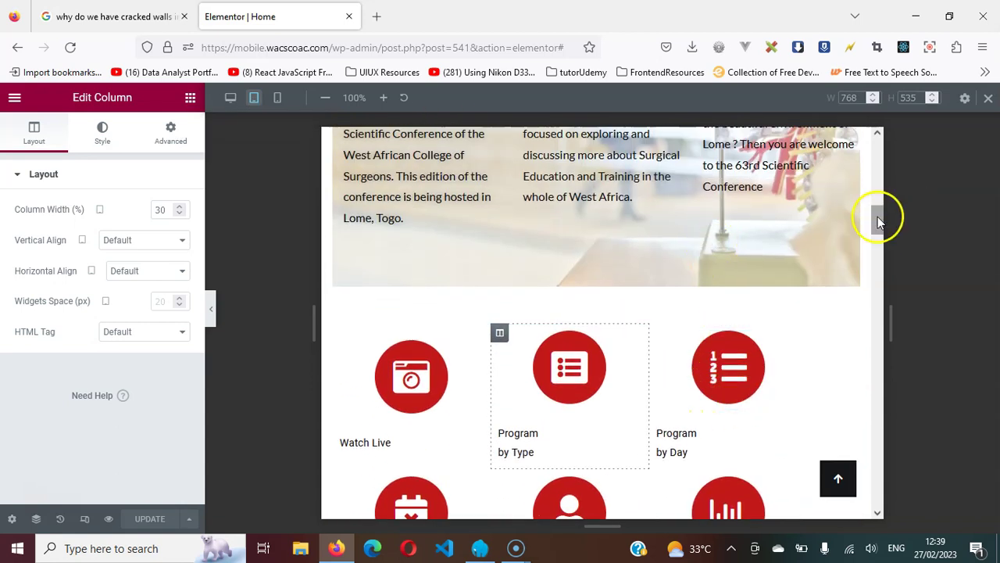
drag(873, 234, 875, 228)
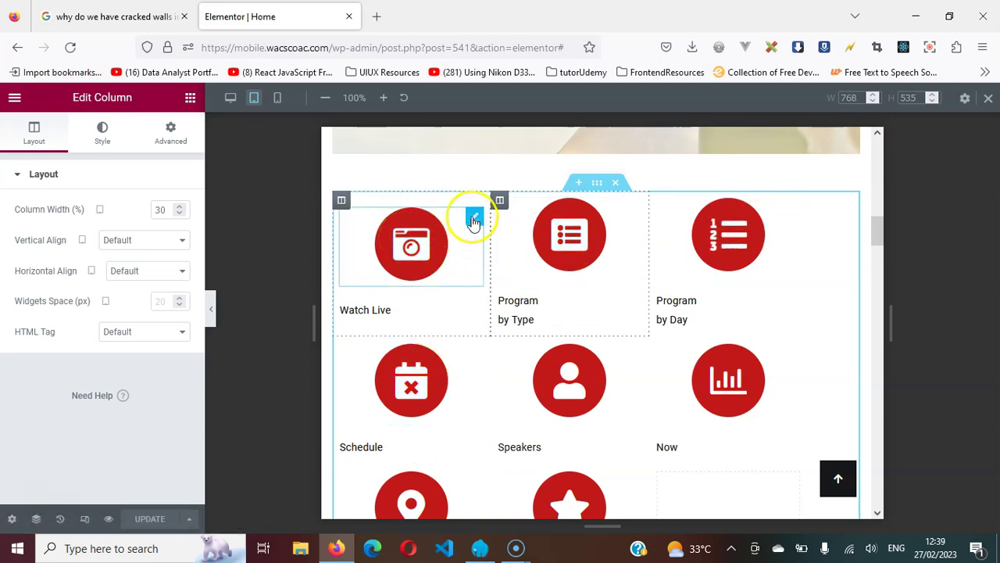
click(341, 201)
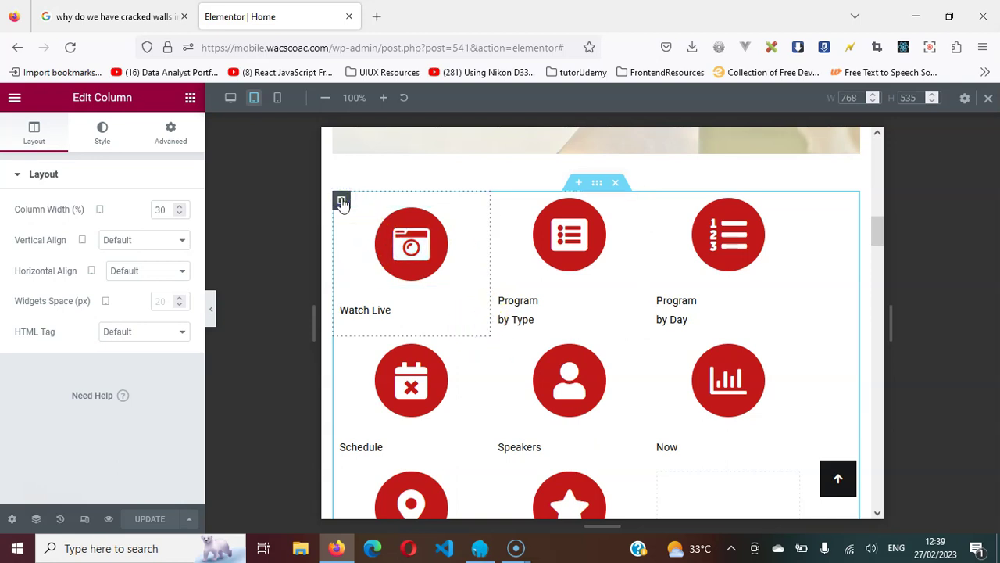
click(179, 208)
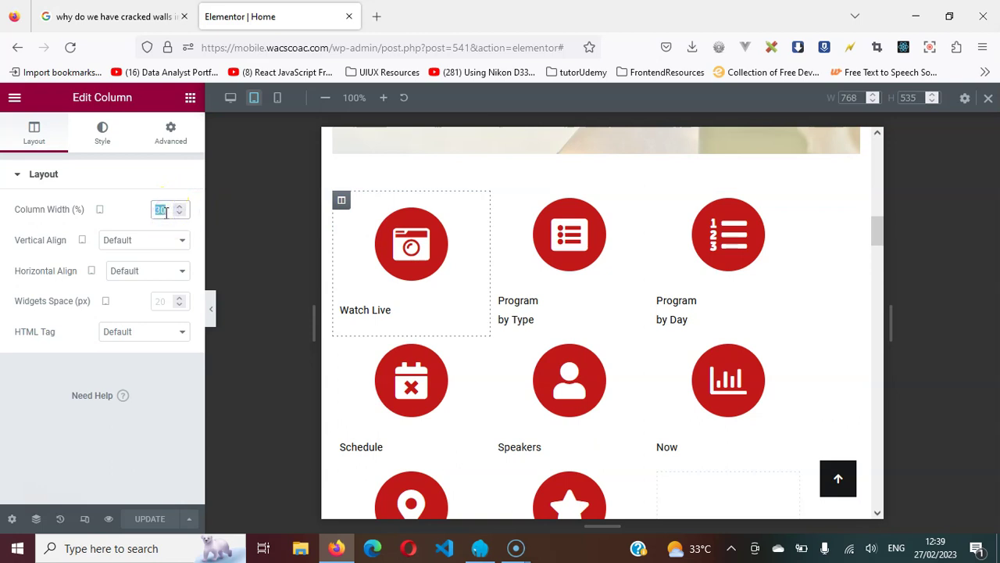
text(20)
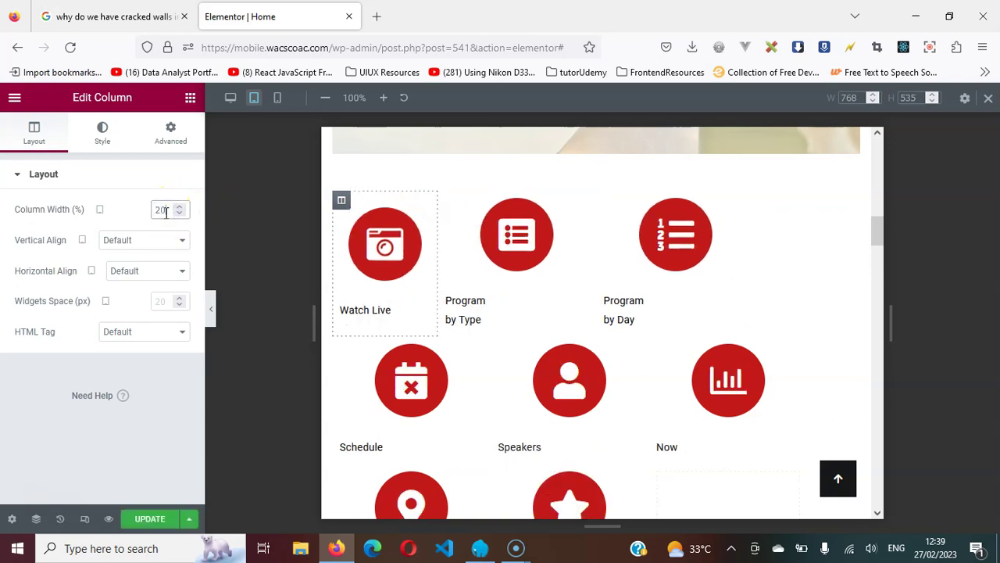
- Set the Program by Type column's width to 20% in the tablet layout
click(473, 233)
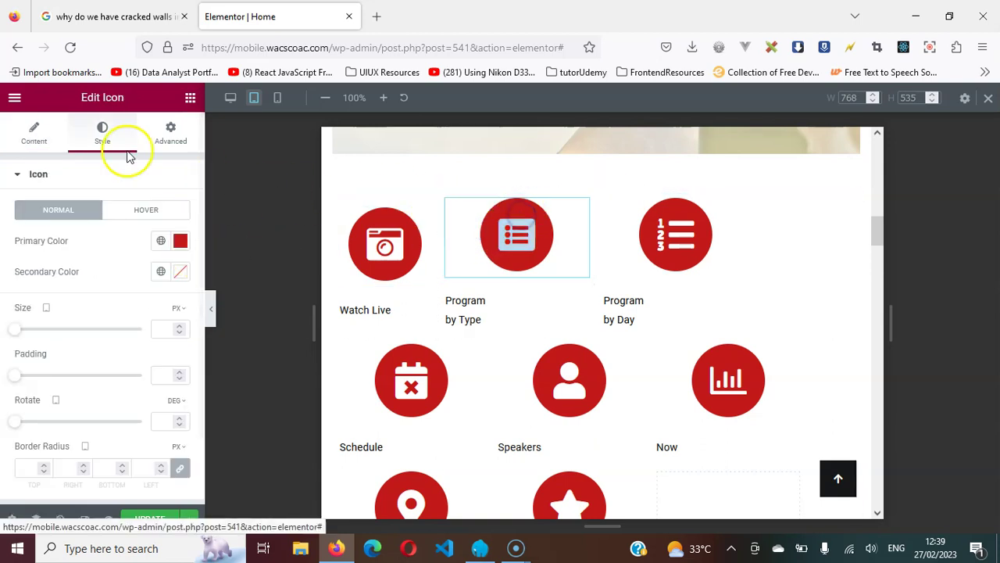
click(32, 133)
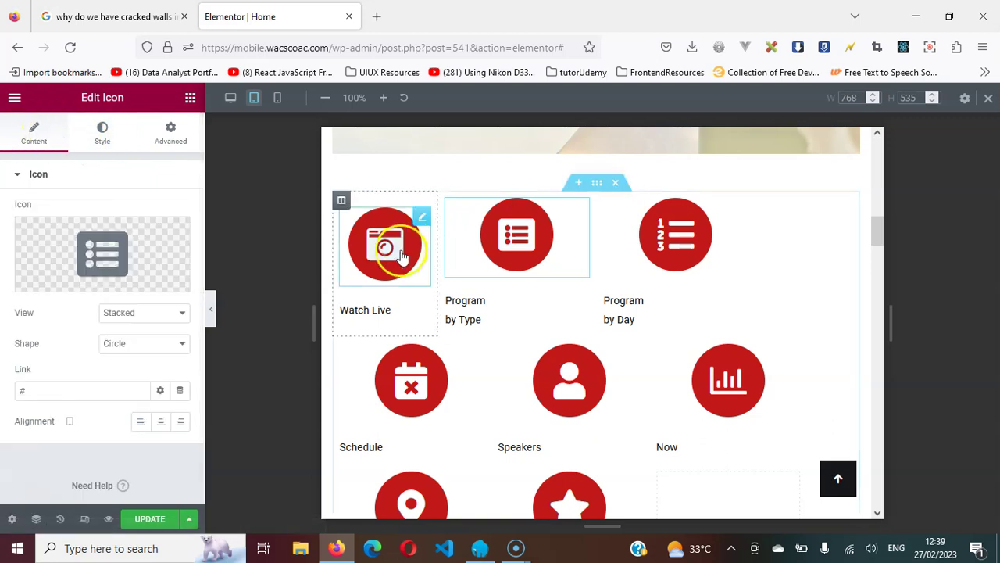
click(343, 201)
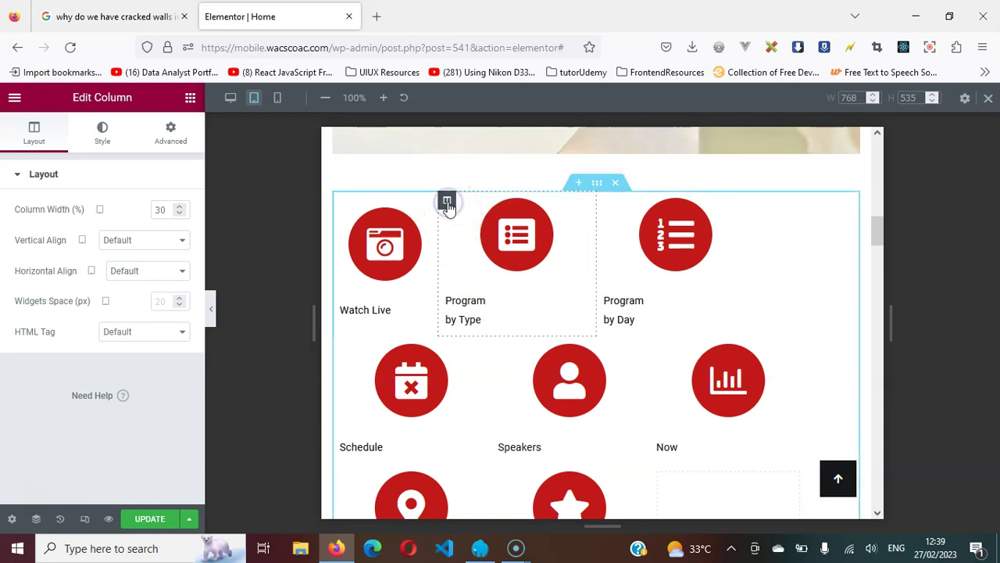
click(164, 208)
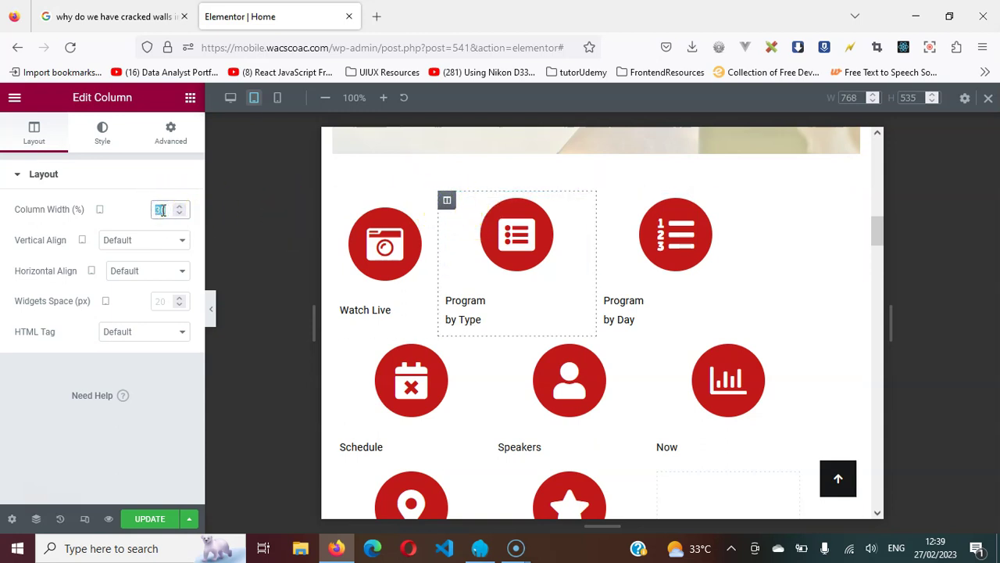
text(20)
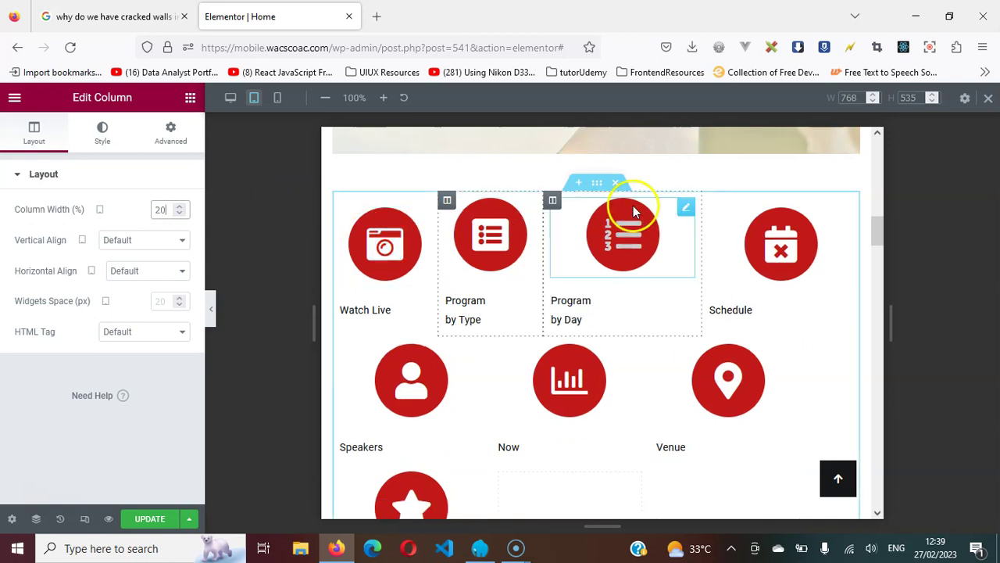
- Set the tablet widths of the Watch Live, Program by Type and Program by Day columns to 25%
click(554, 207)
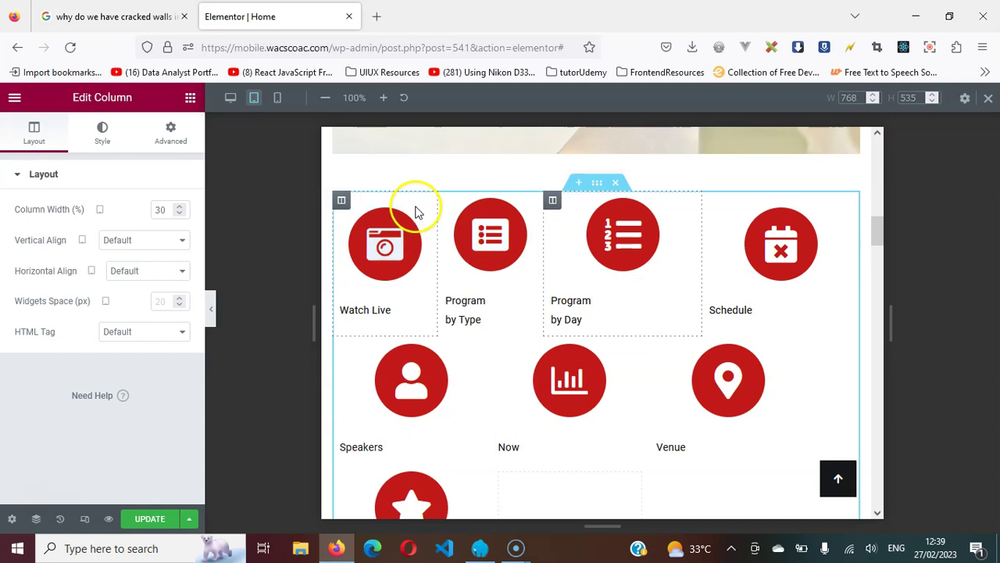
click(342, 202)
click(175, 211)
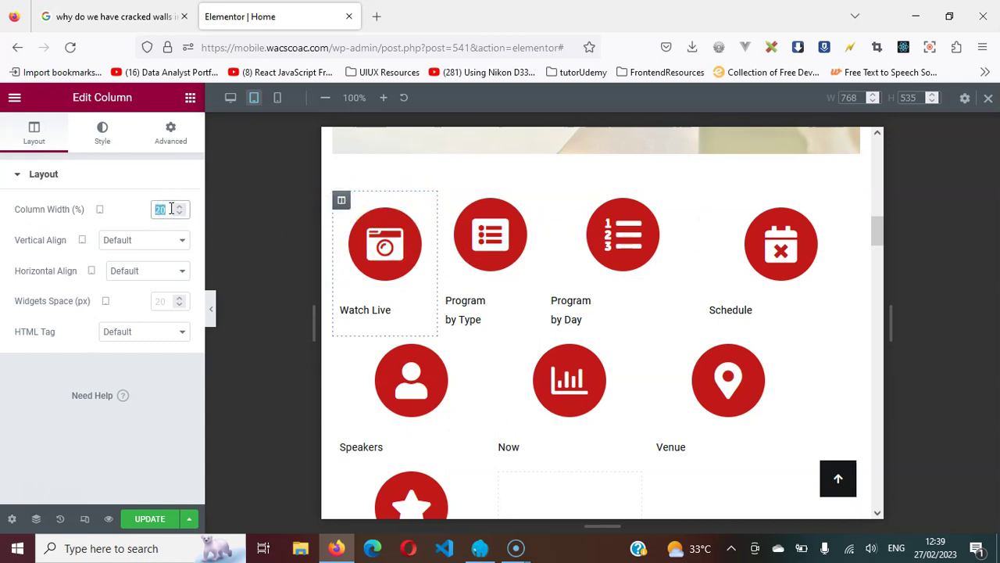
text(25)
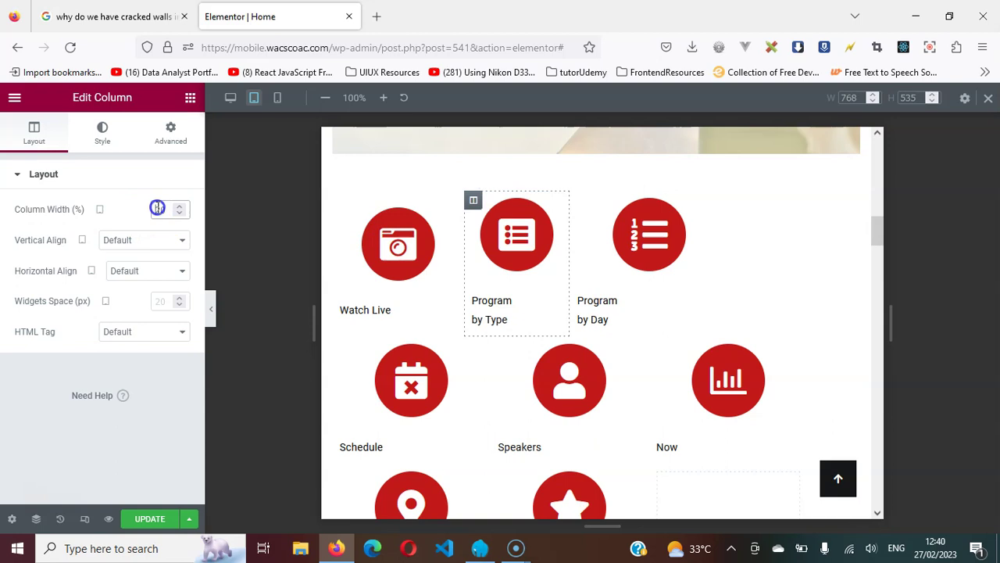
text(25)
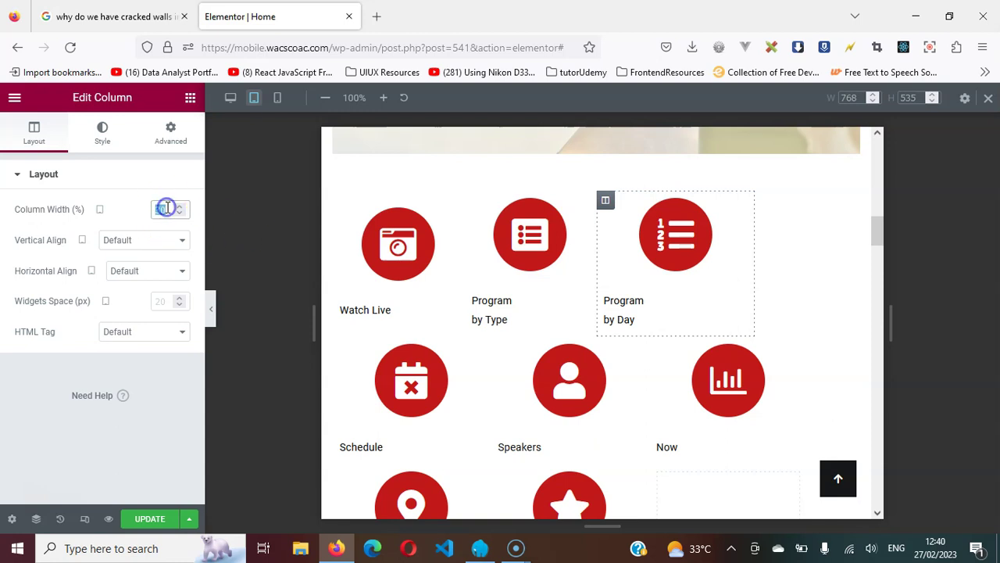
text(25)
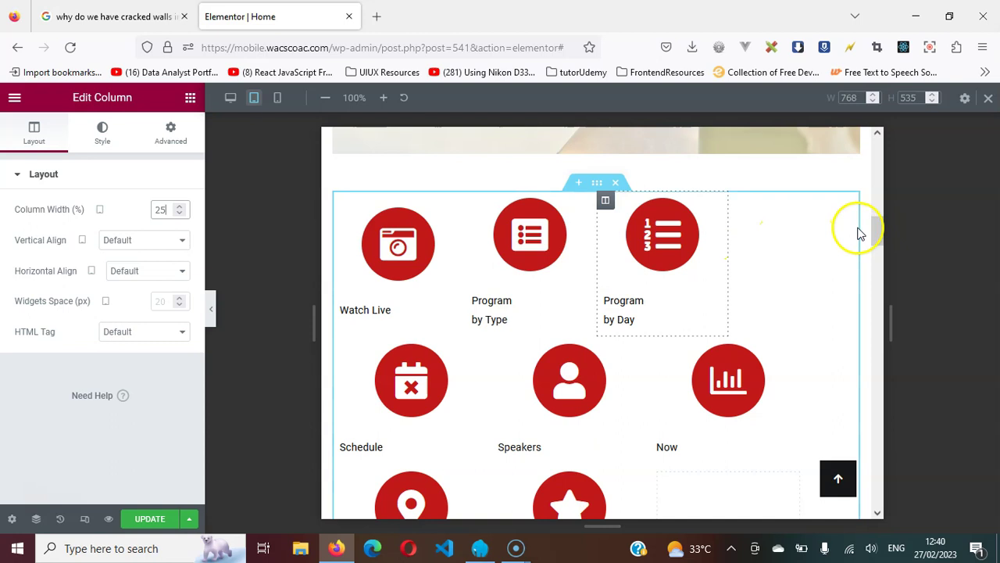
- Reduce the tablet widths of the Watch Live and Program by Type columns to 20%
click(342, 202)
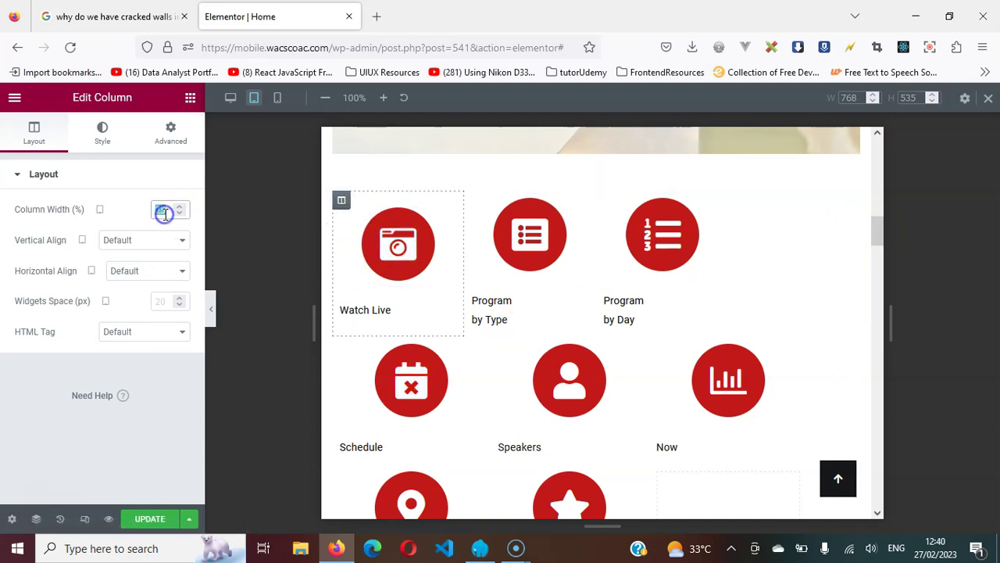
text(20)
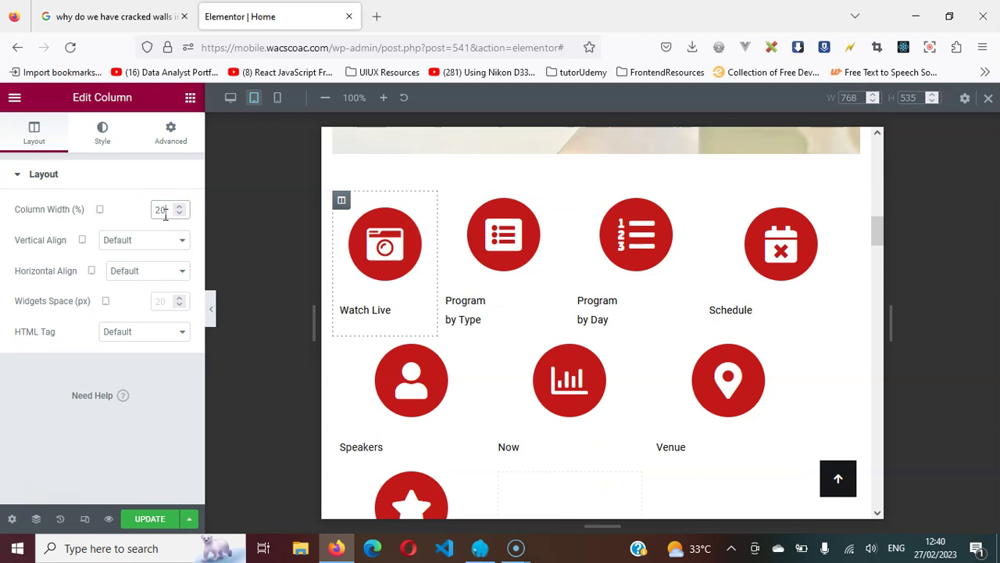
click(494, 232)
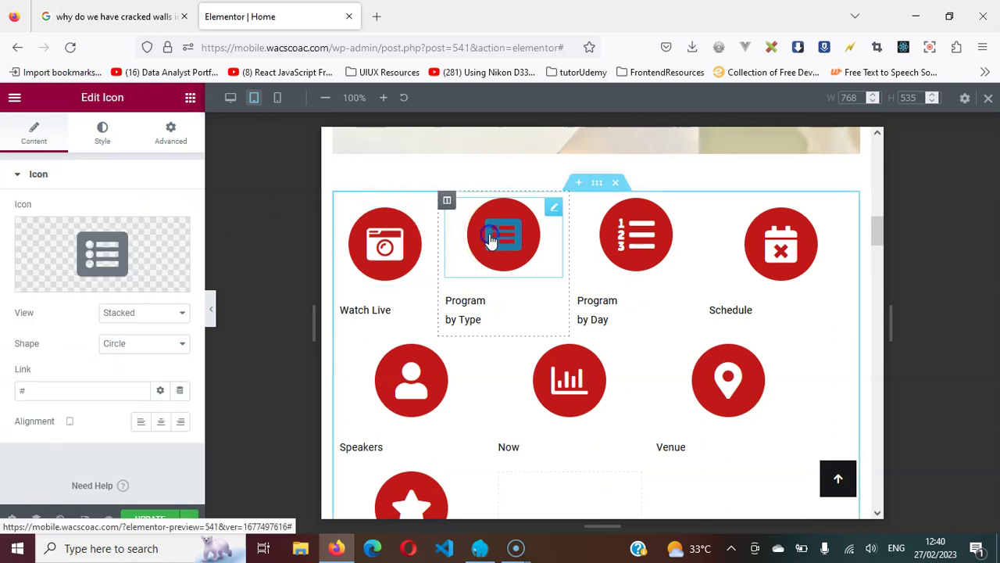
click(447, 202)
click(159, 207)
text(20)
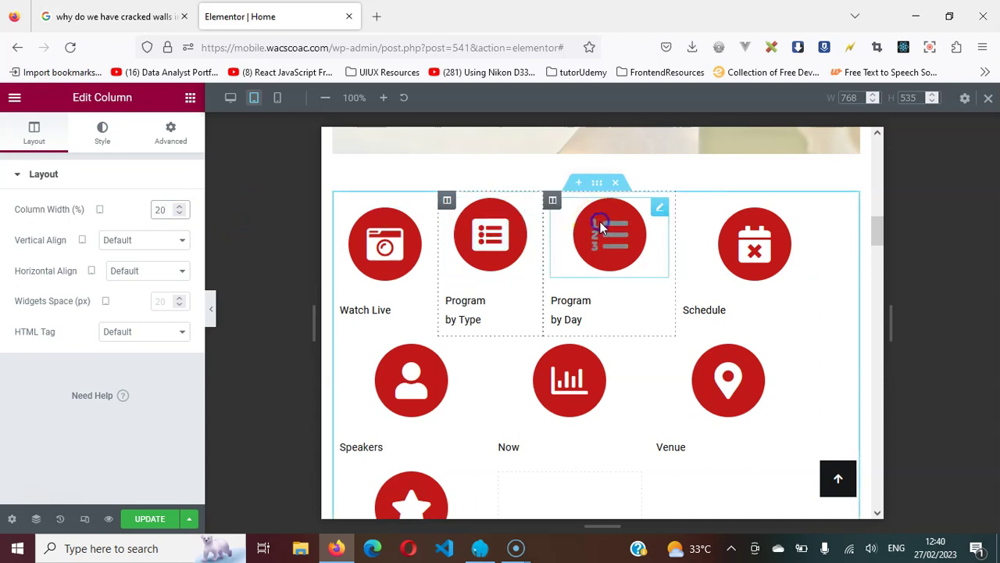
- Set the tablet widths of the Program by Day and Schedule columns to 20%
click(600, 226)
click(552, 200)
click(162, 210)
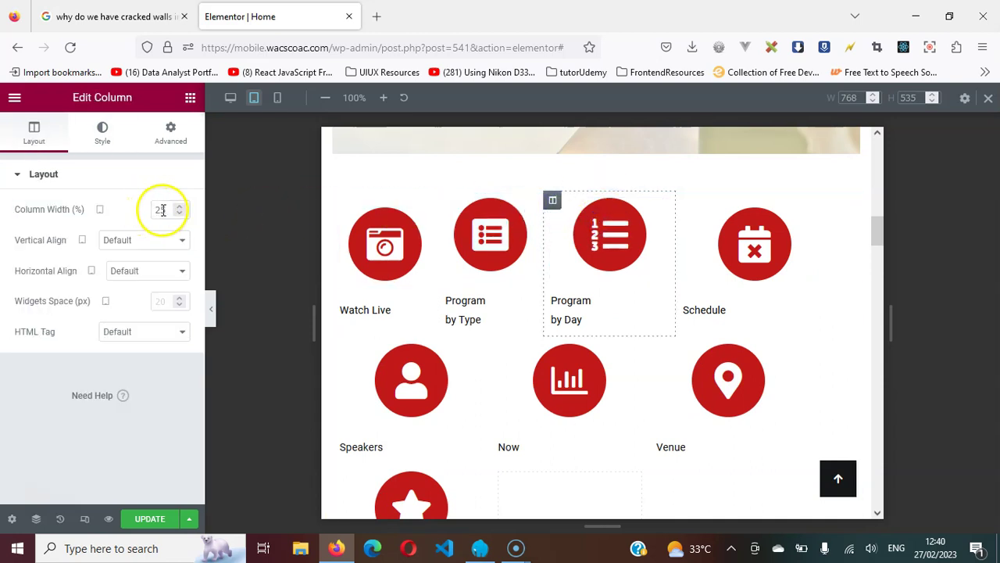
text(20)
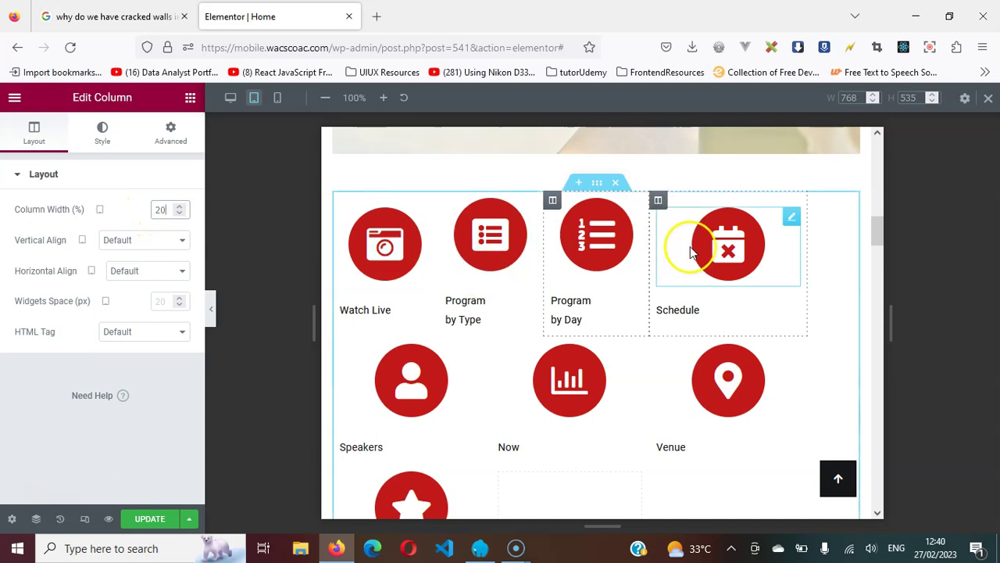
click(690, 246)
click(659, 203)
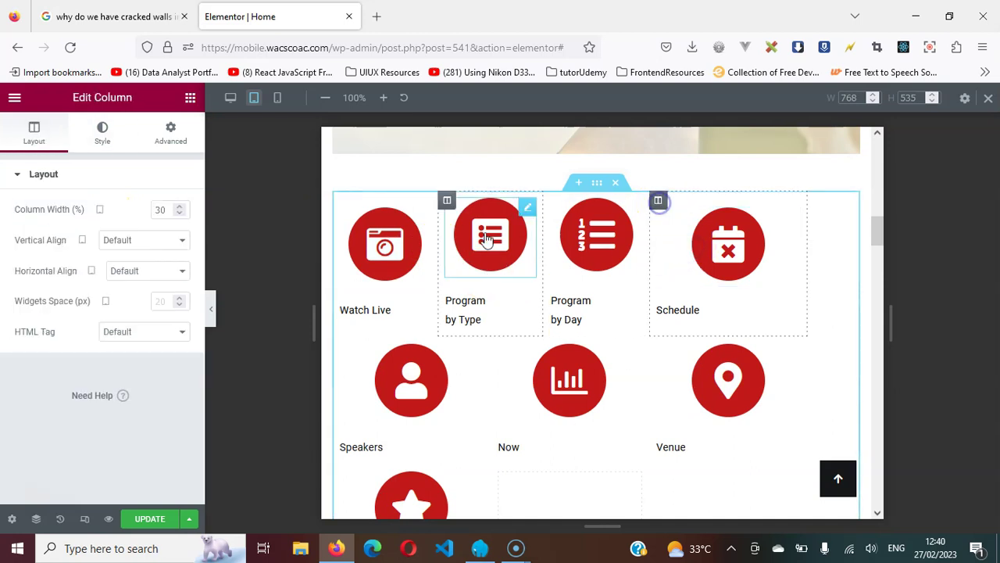
click(162, 222)
text(20)
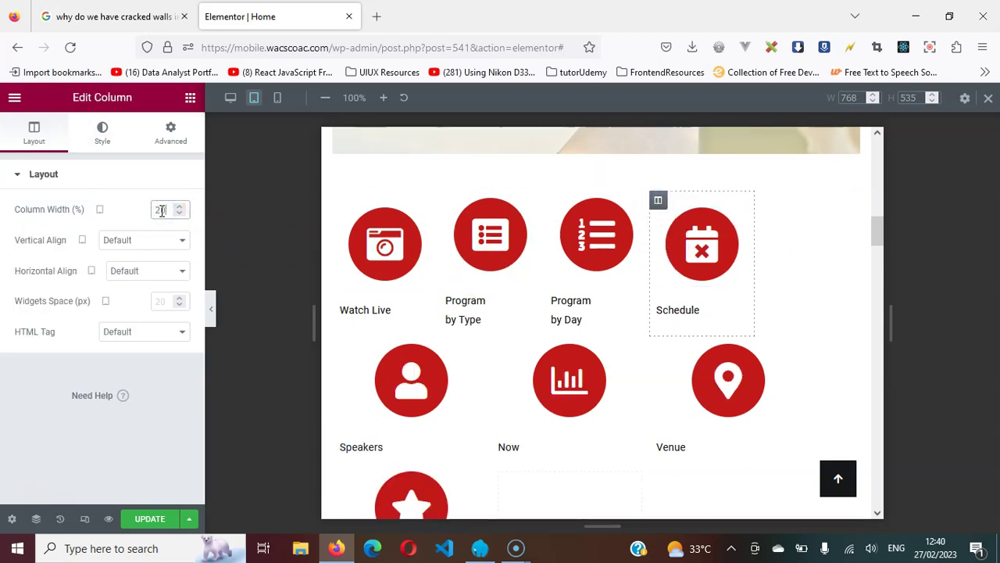
- Set the tablet widths of the Speakers and Now columns to 20%
drag(881, 235, 878, 246)
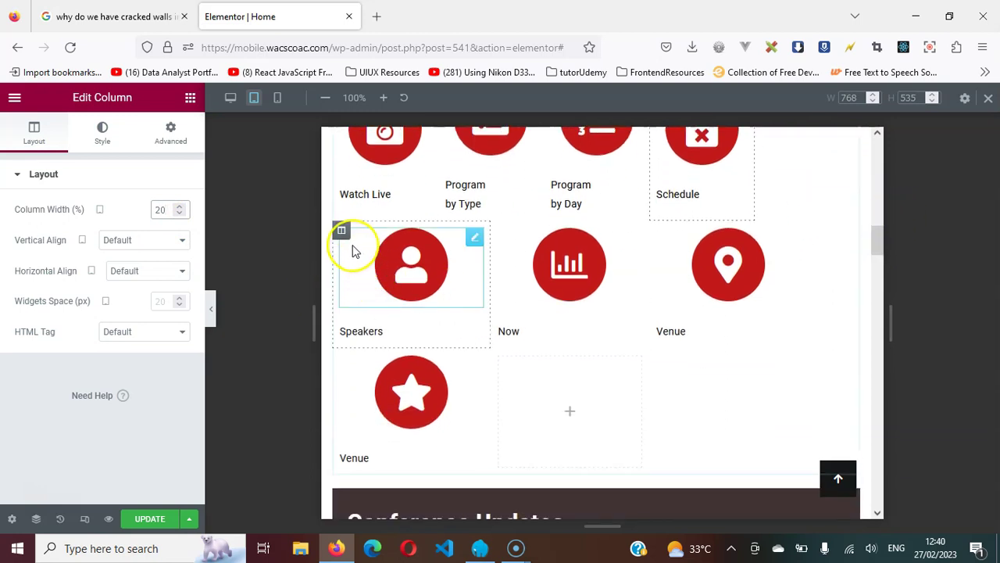
click(161, 227)
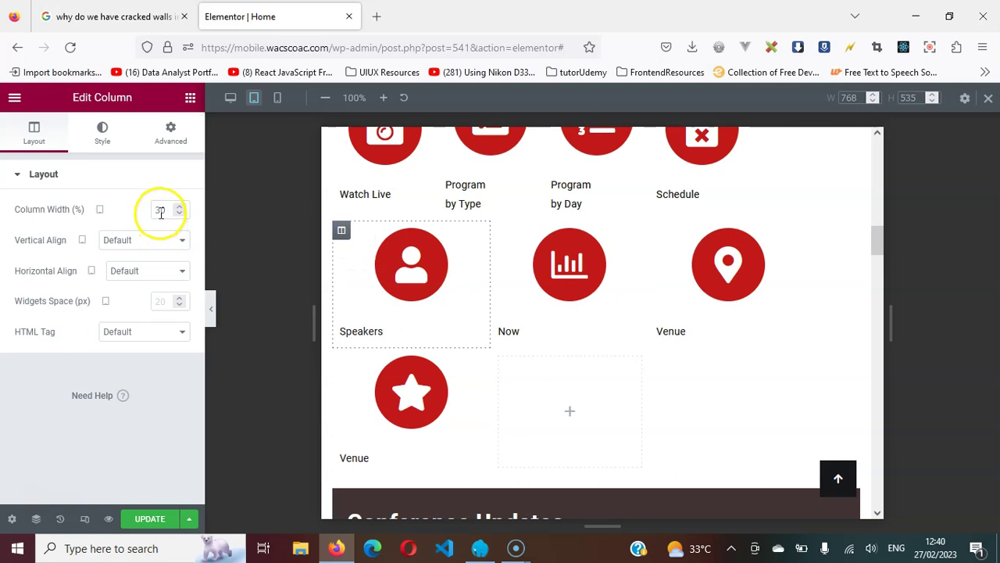
text(20)
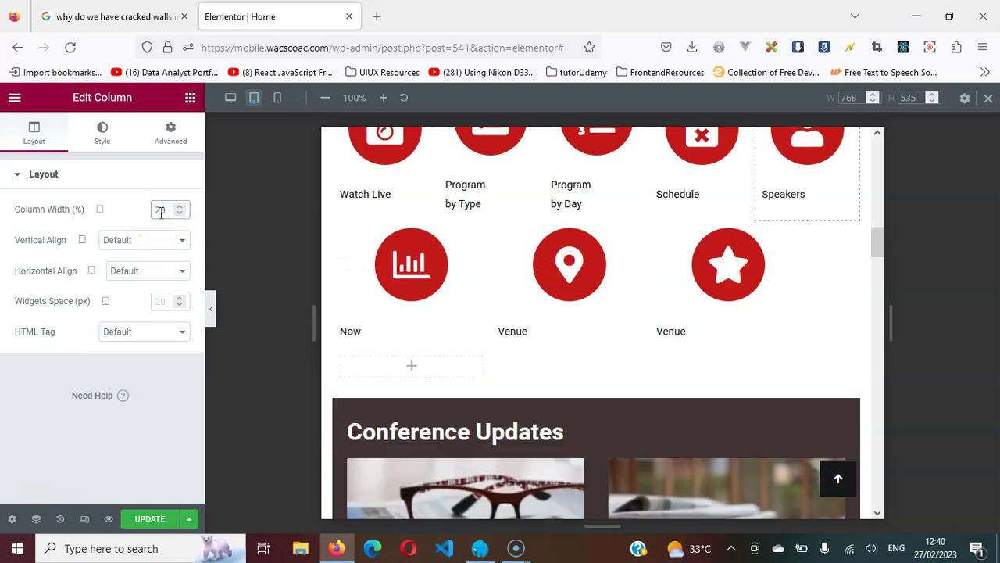
click(359, 260)
click(341, 232)
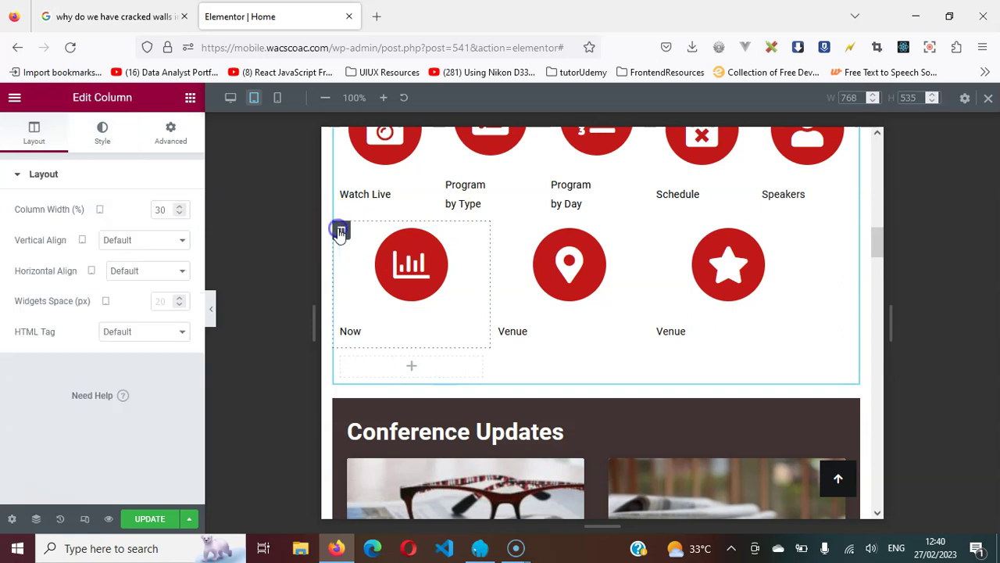
click(161, 210)
text(20)
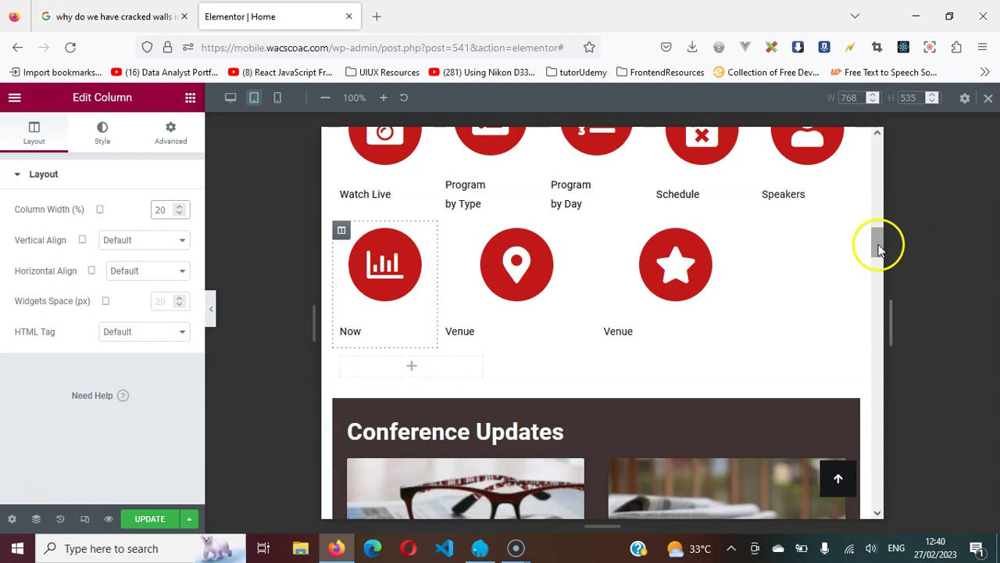
- Set the tablet widths of the Watch Live column and the Venue column with the location pin icon to 25%
drag(876, 245, 875, 235)
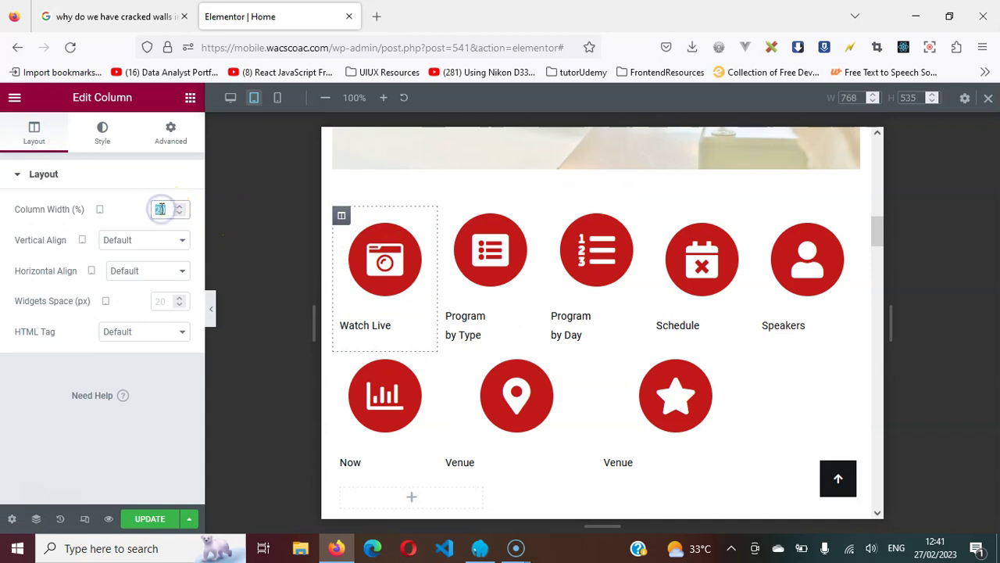
text(25)
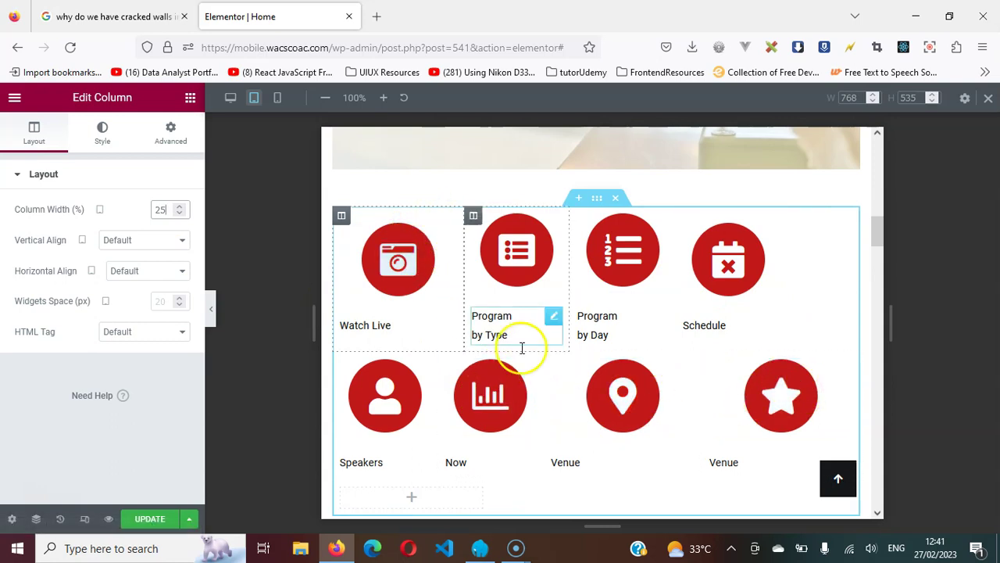
click(606, 405)
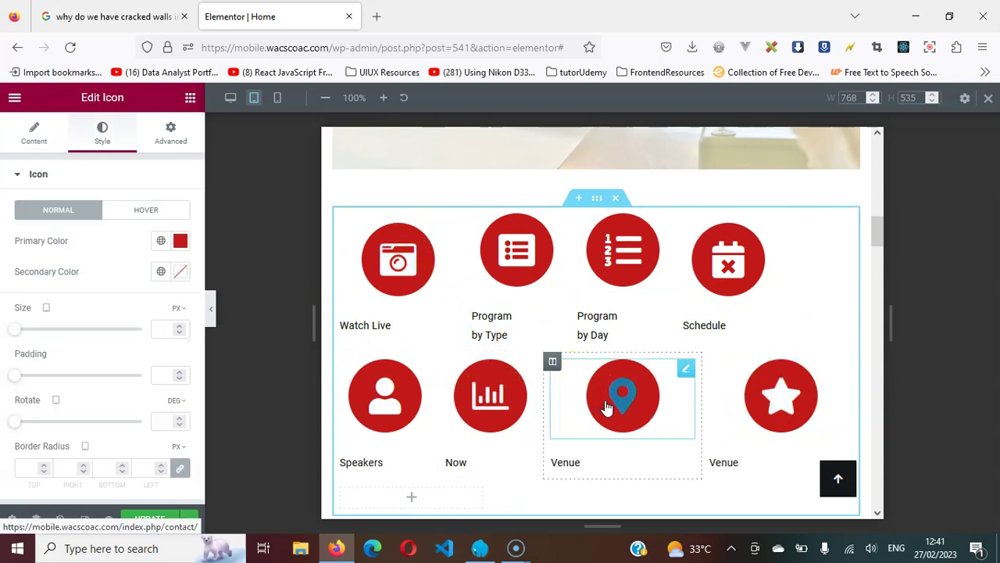
click(552, 362)
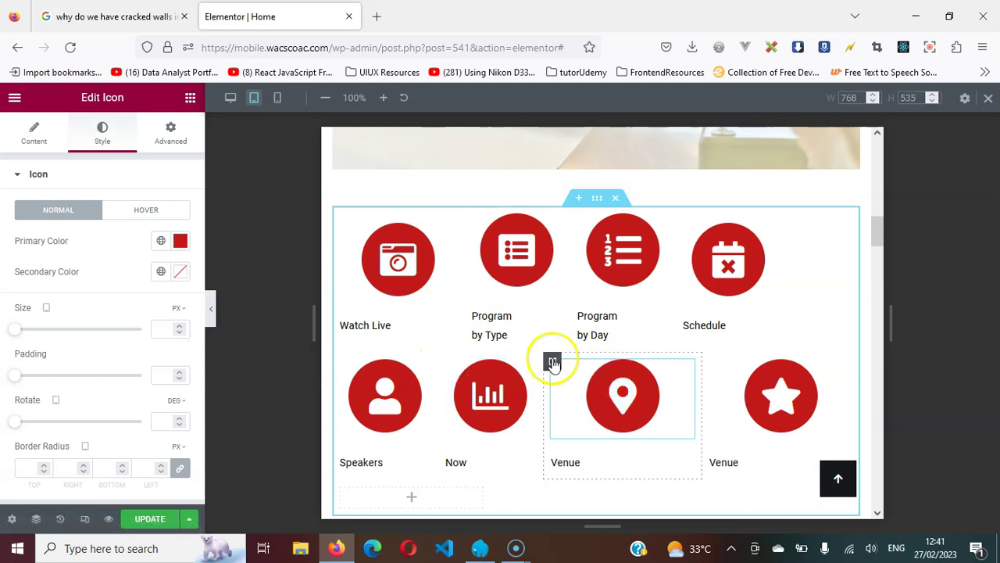
click(163, 208)
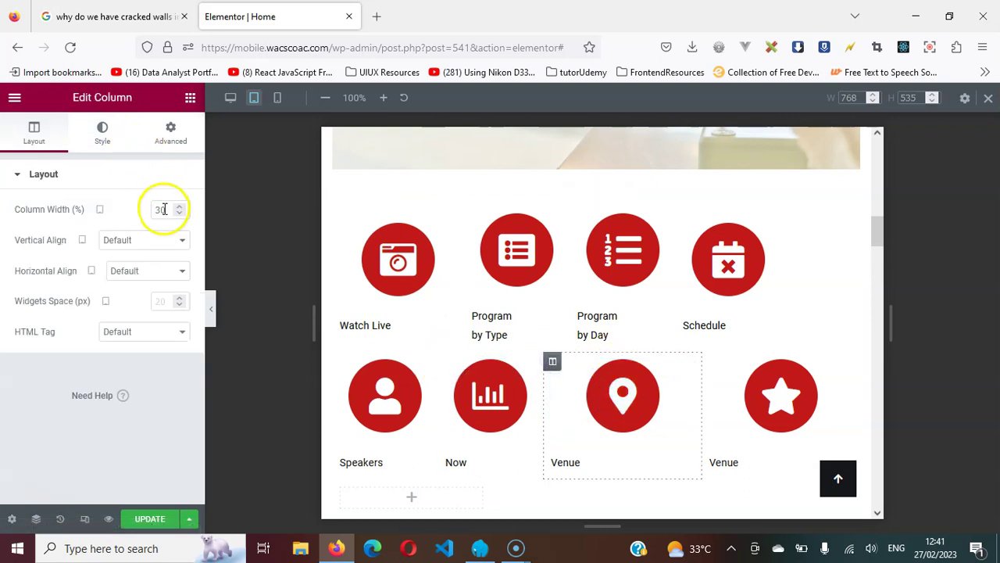
text(25)
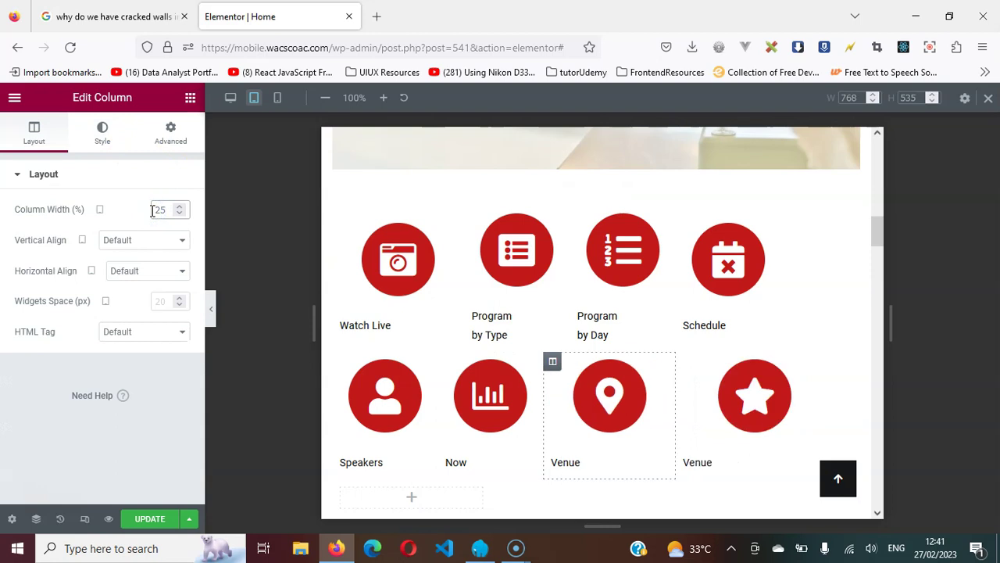
- Set the tablet widths of the Venue column with the star icon and the Speakers column to 25%
click(469, 347)
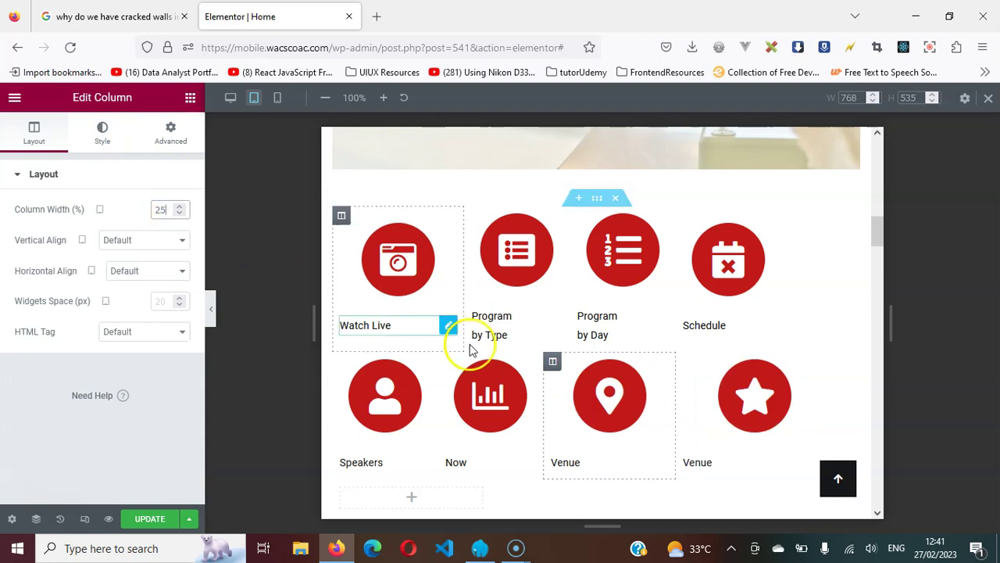
click(759, 399)
click(688, 363)
click(167, 209)
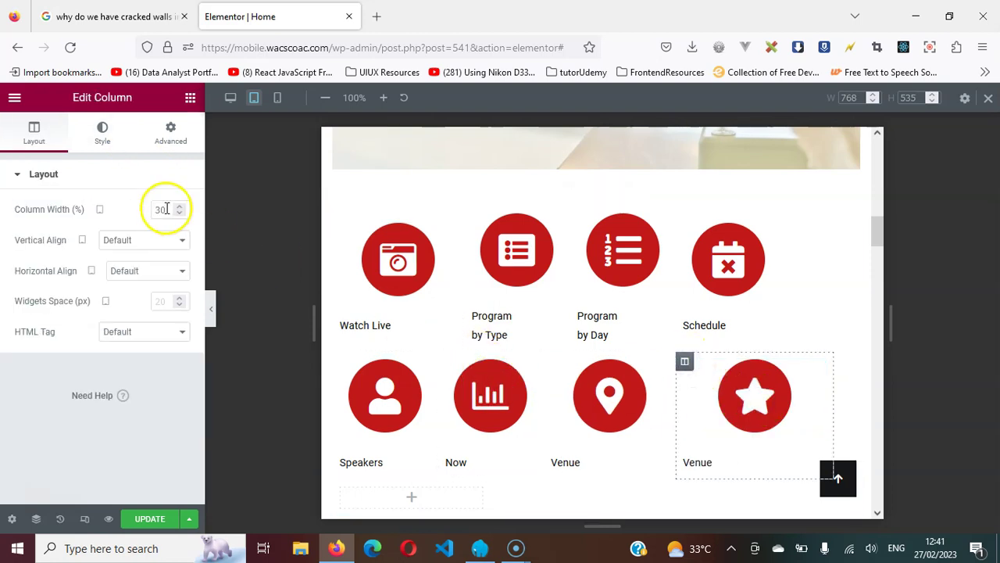
text(25)
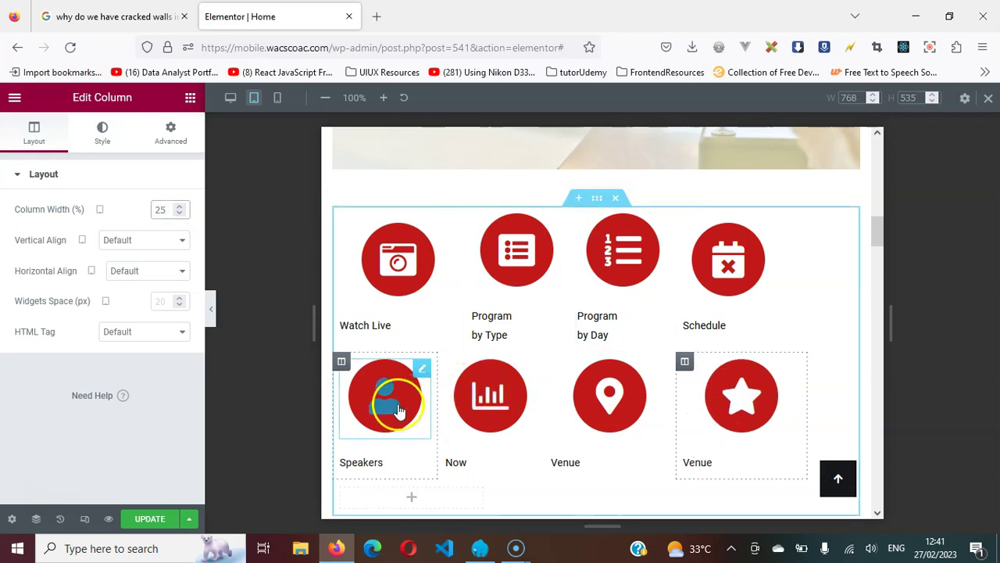
click(342, 364)
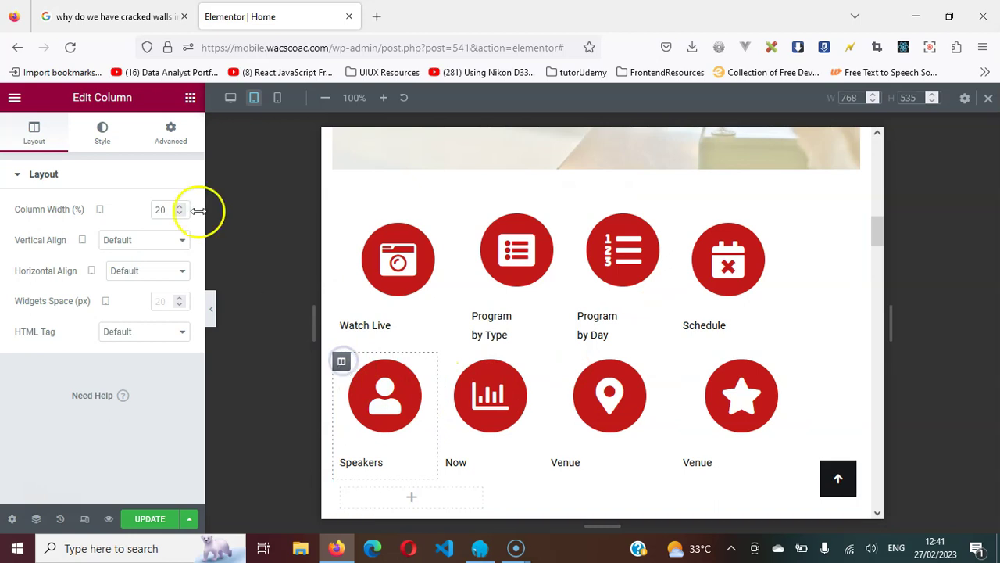
text(25)
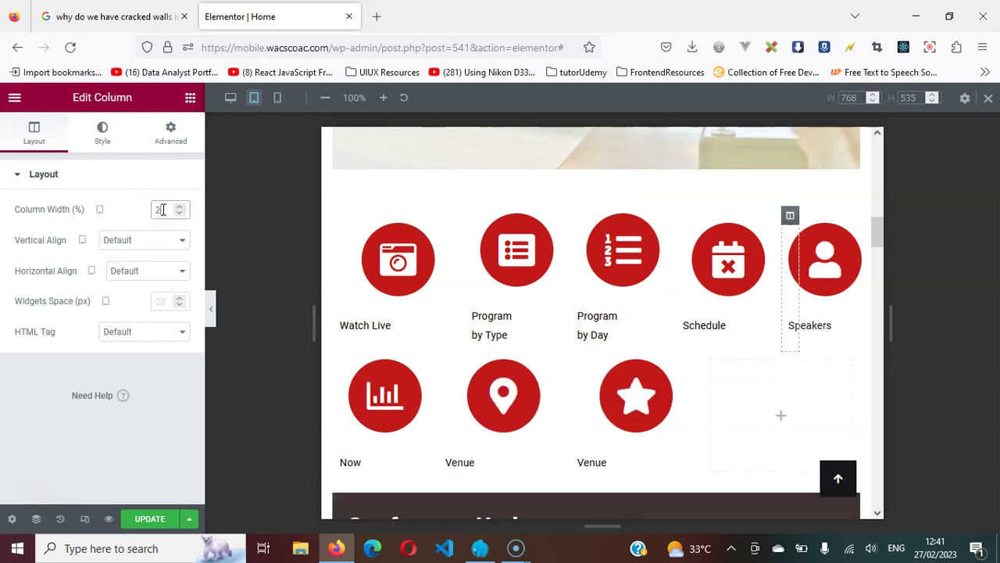
click(508, 416)
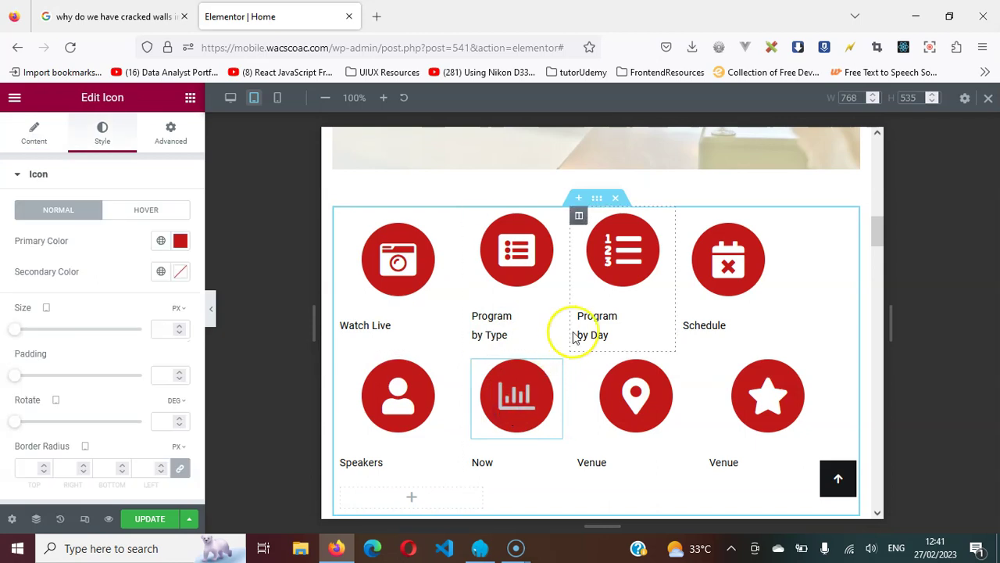
- Center-align the Watch Live and Program by Type labels in the tablet layout
click(367, 327)
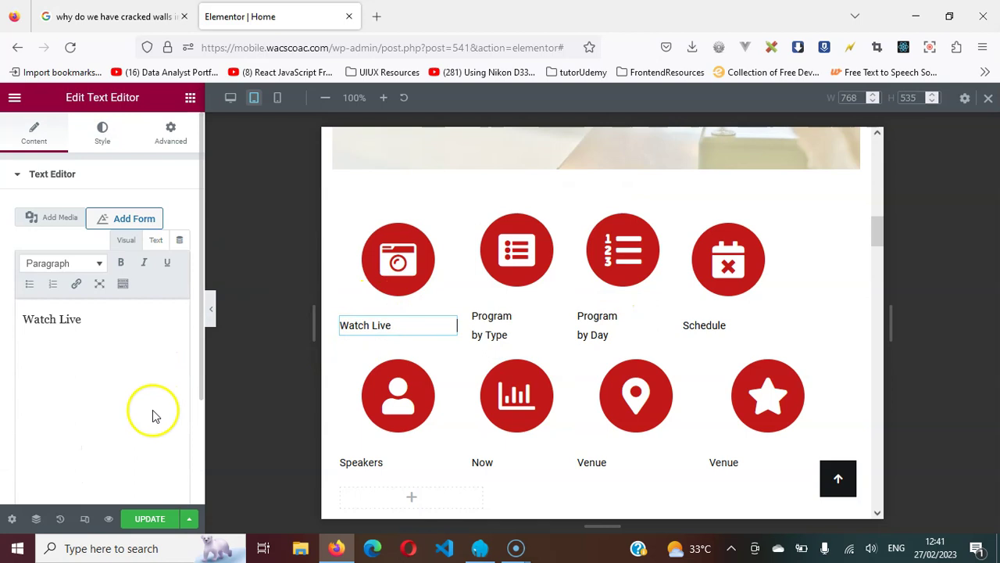
click(97, 135)
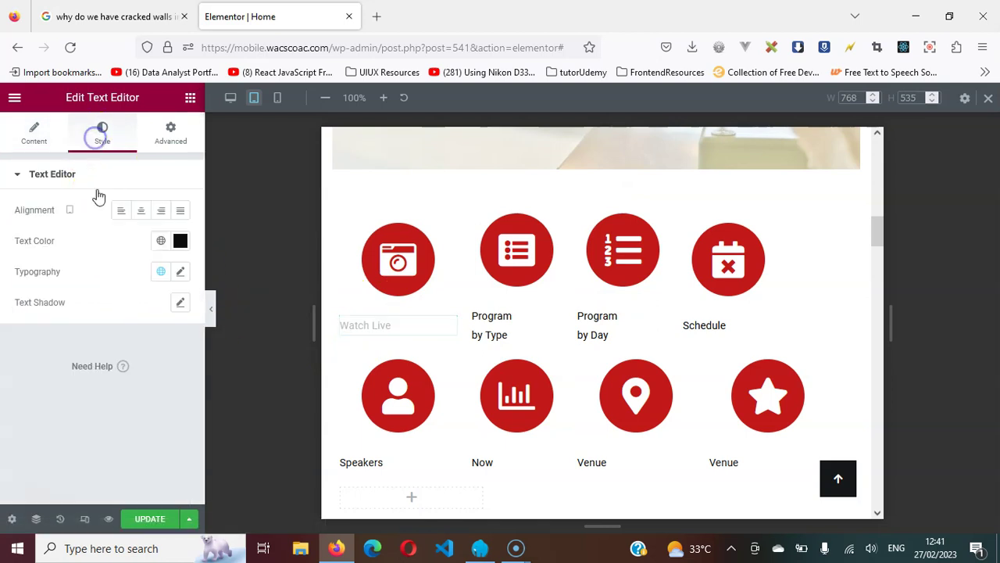
click(142, 210)
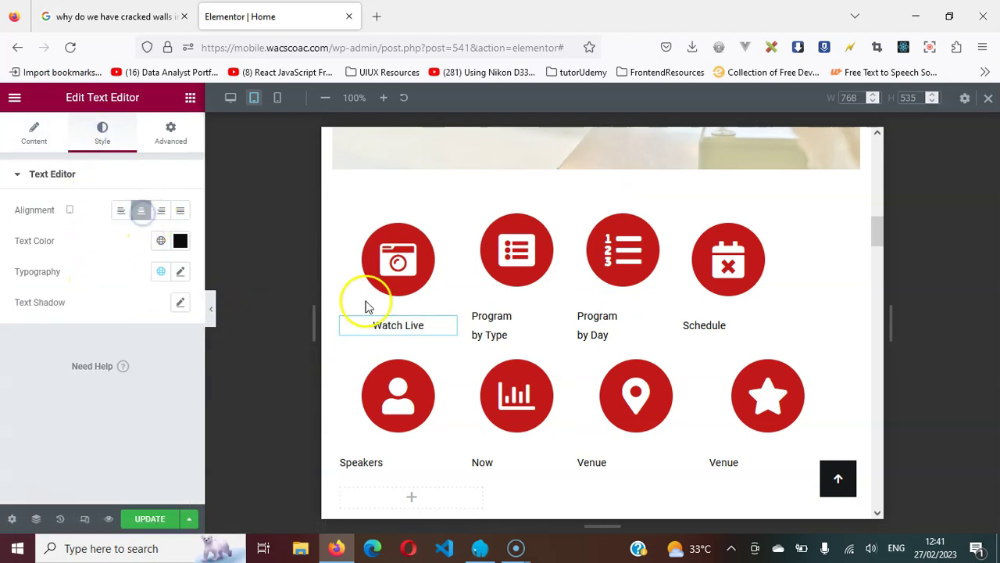
click(494, 317)
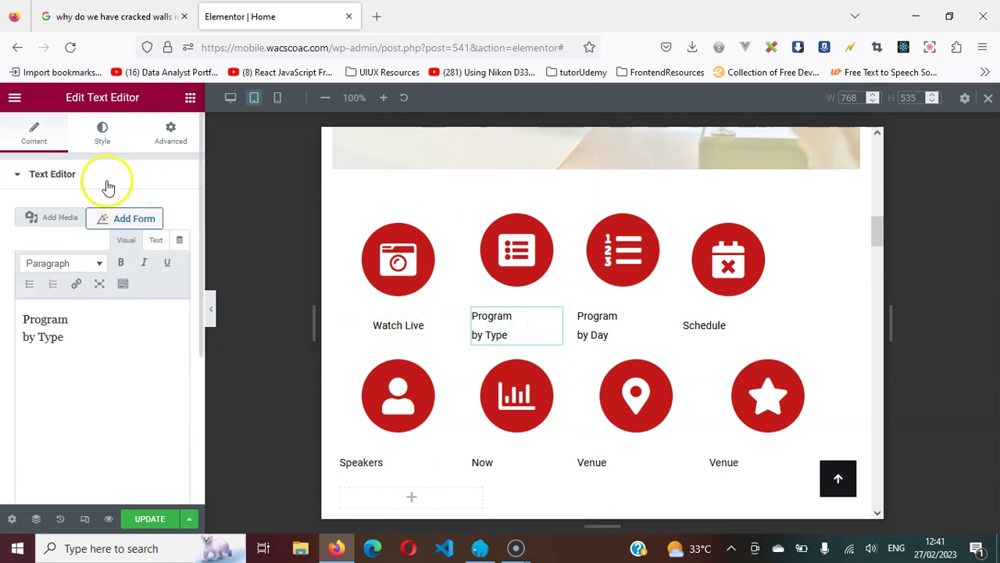
click(102, 133)
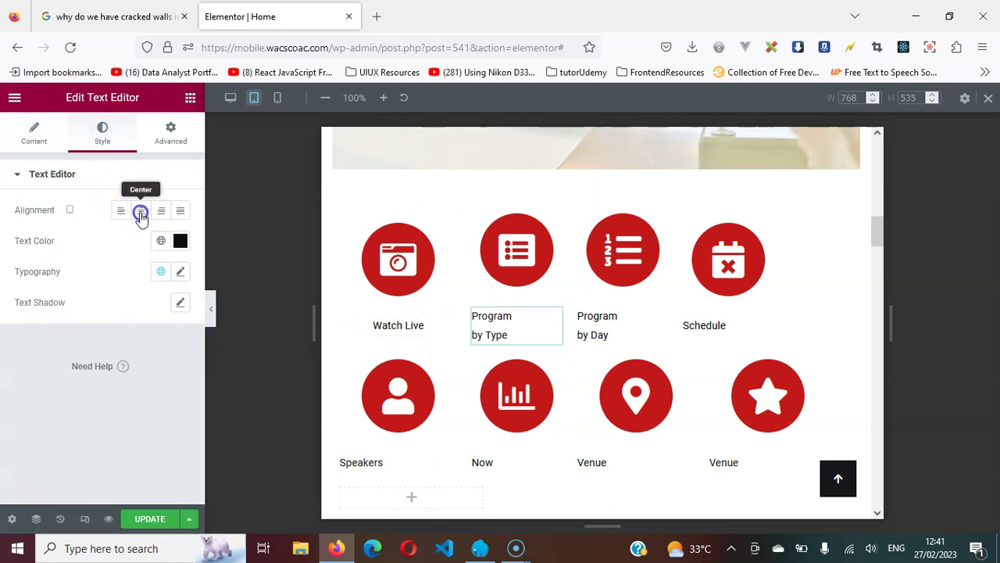
- Center-align the Program by Day and Schedule labels in the tablet layout
click(625, 320)
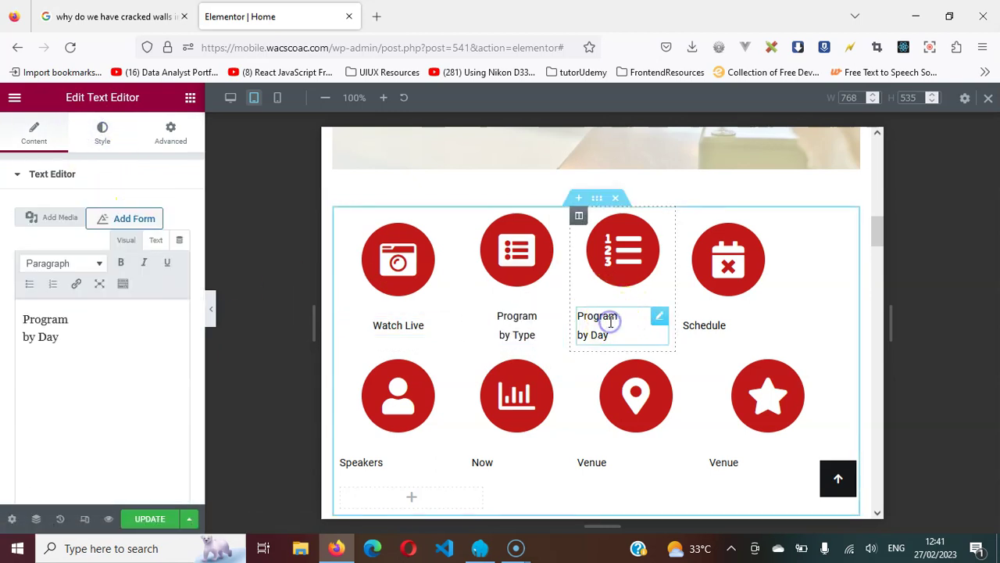
click(102, 131)
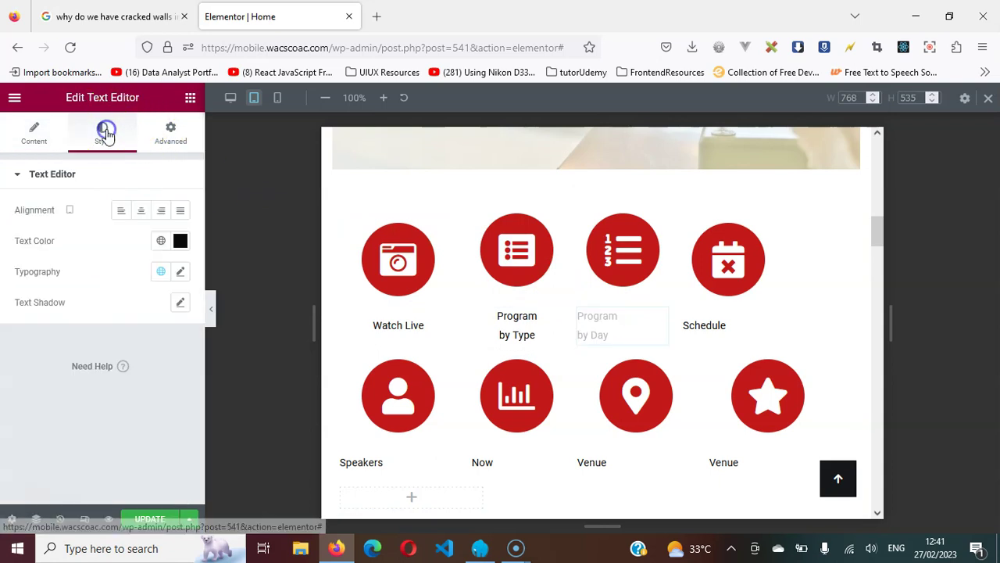
click(144, 212)
click(706, 325)
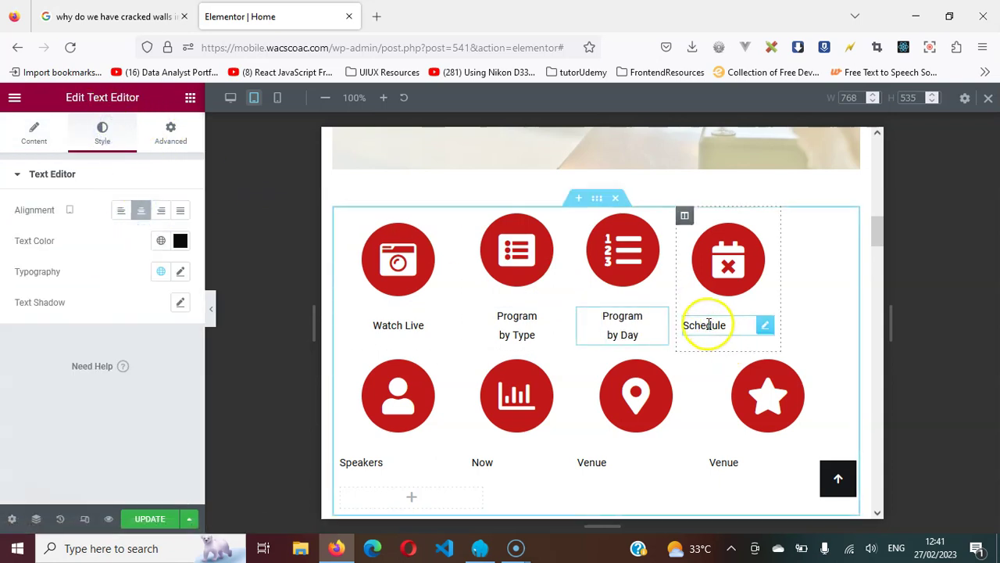
click(103, 133)
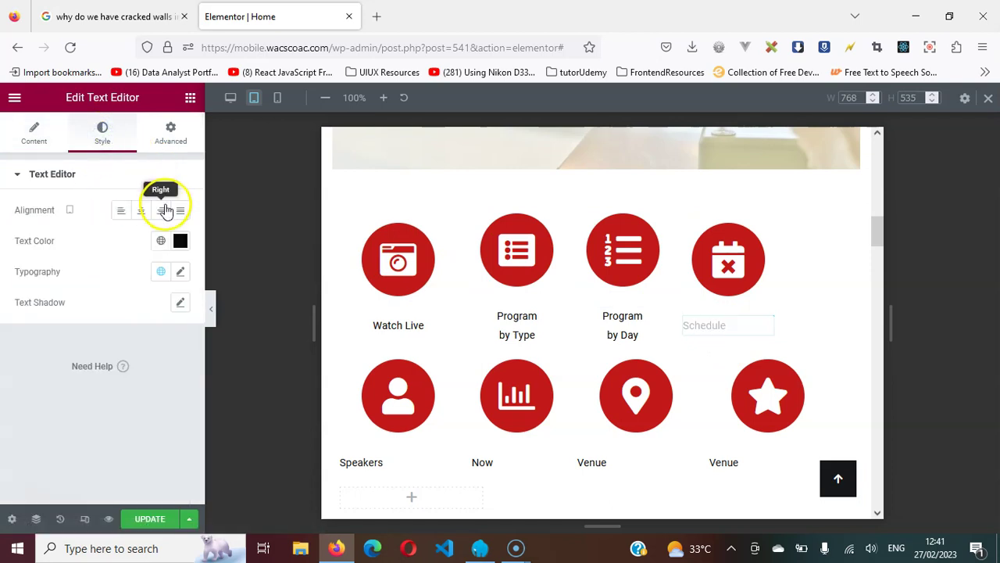
click(139, 213)
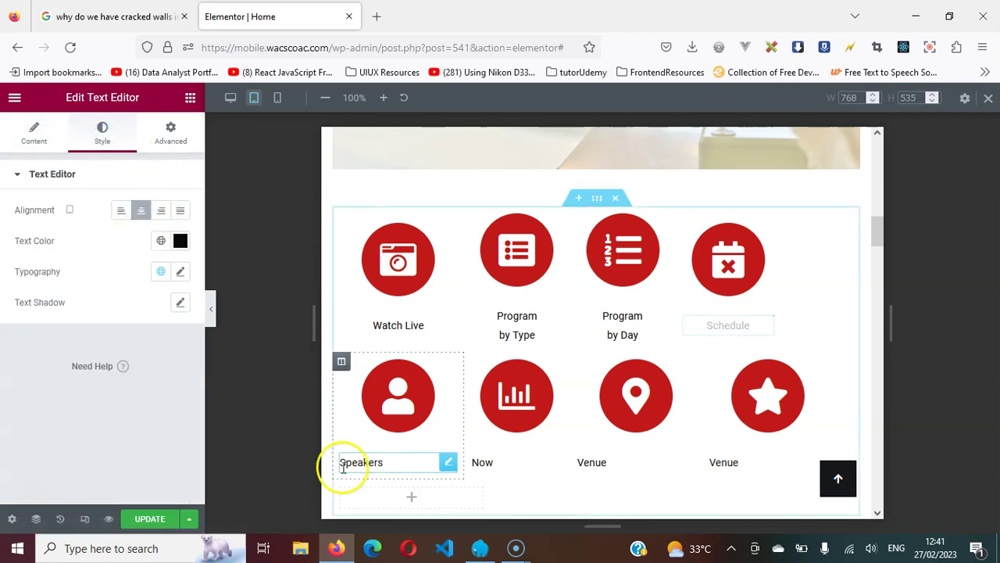
- Center-align the Speakers and Now labels in the tablet layout
click(405, 422)
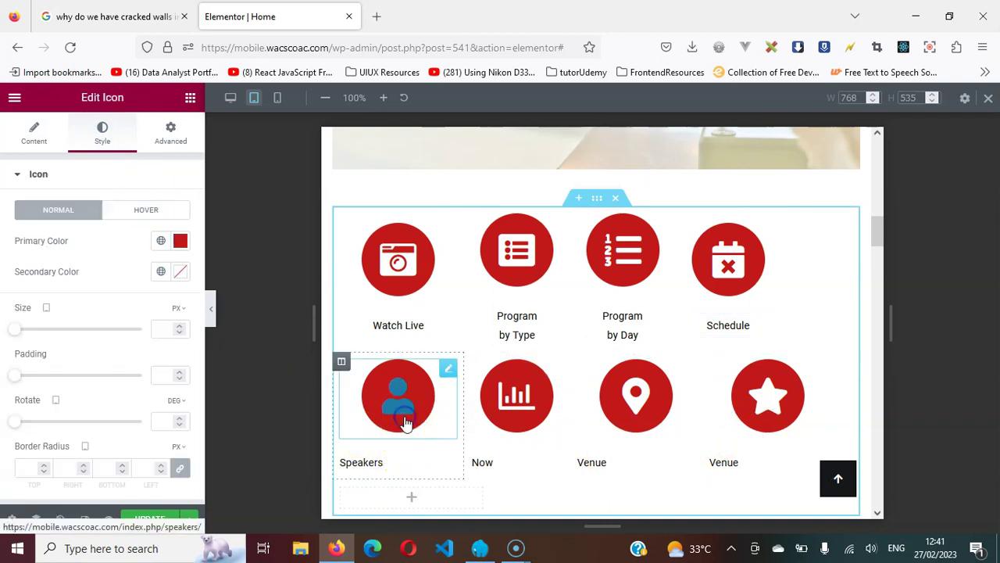
click(375, 463)
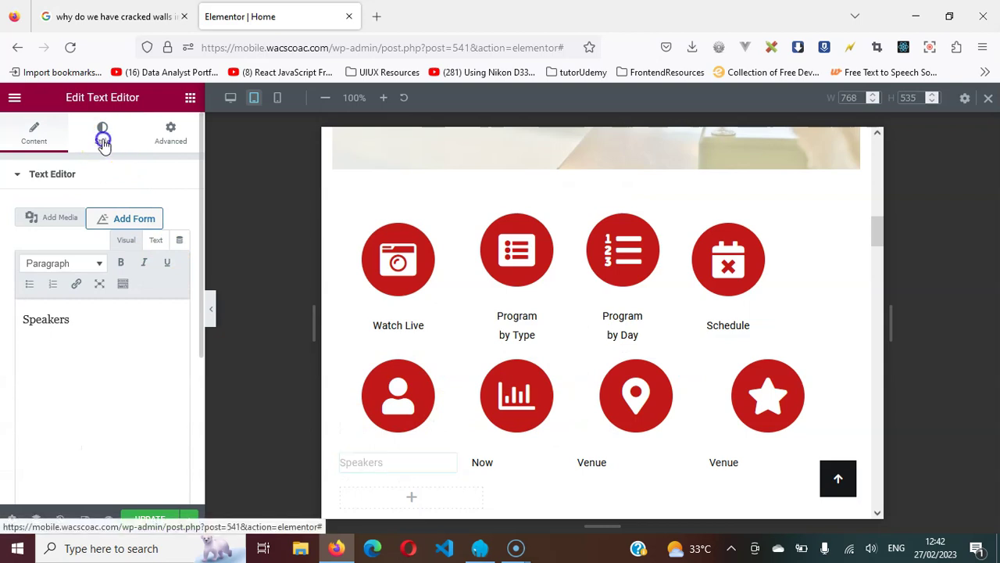
click(103, 139)
click(141, 213)
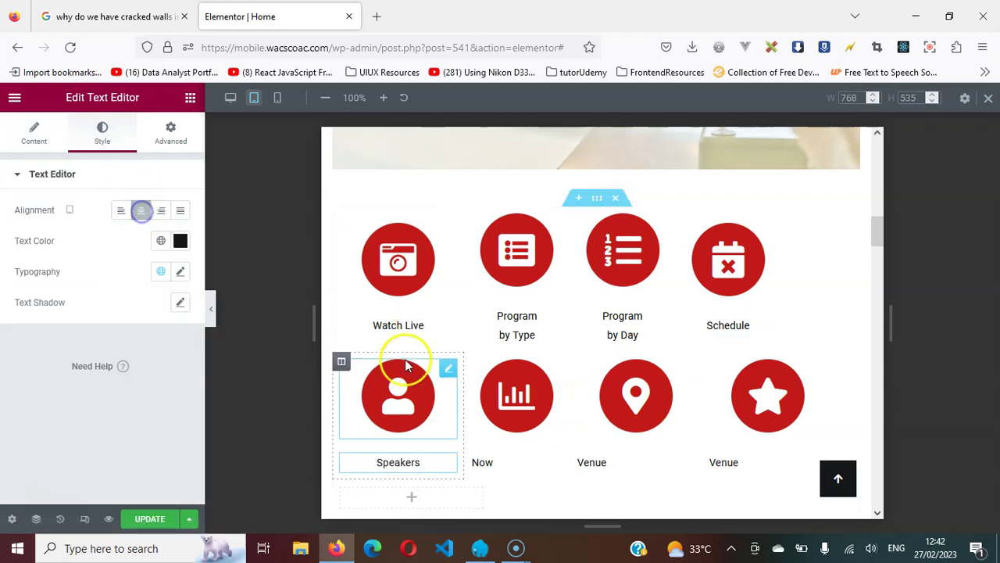
click(493, 466)
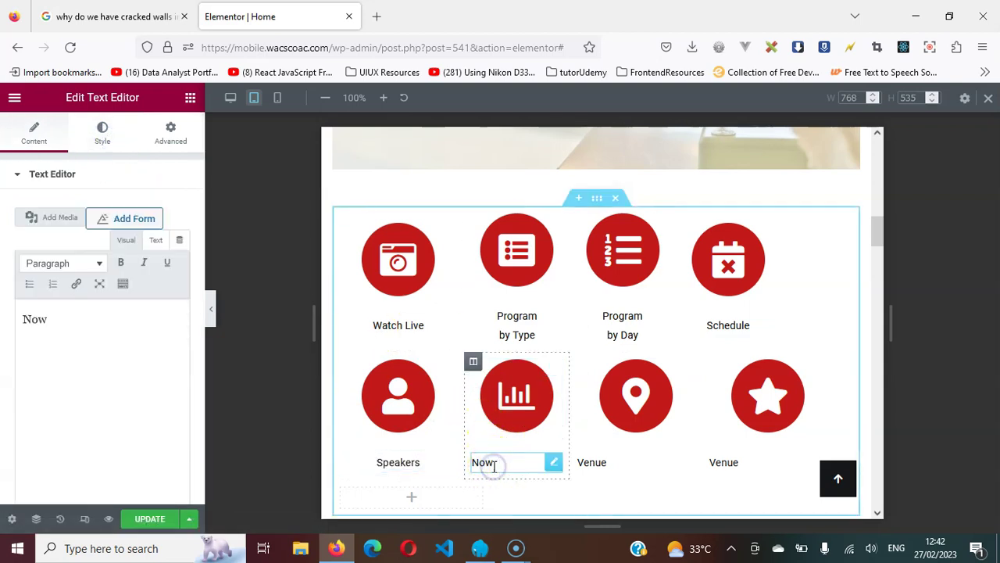
click(104, 136)
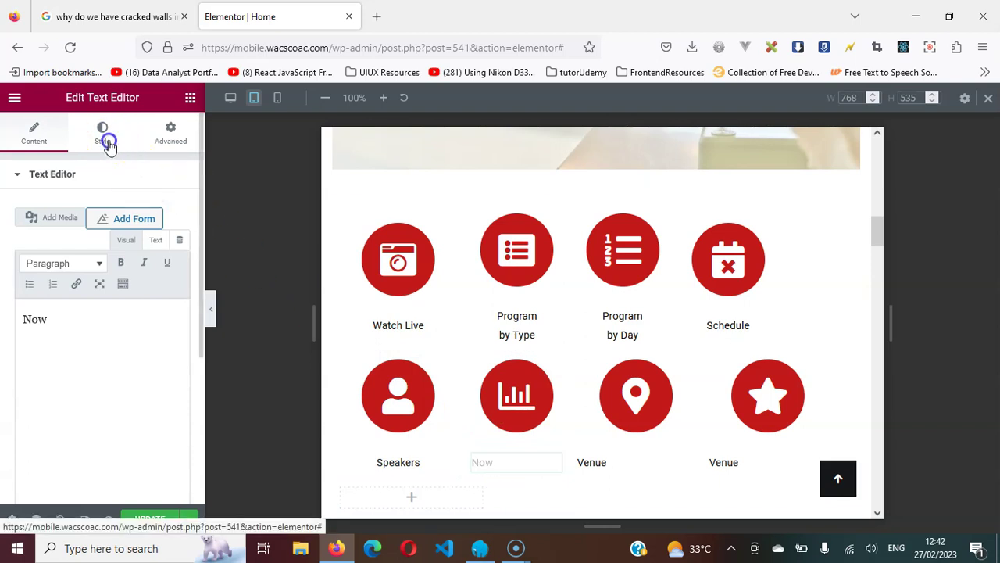
click(143, 210)
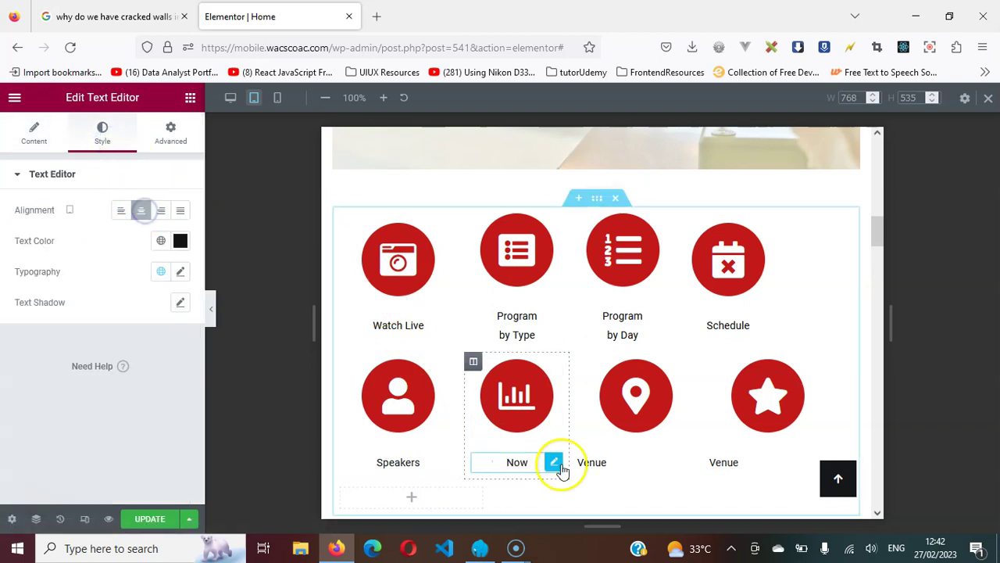
- Center-align both Venue labels, under the location pin and star icons, in the tablet layout
click(593, 461)
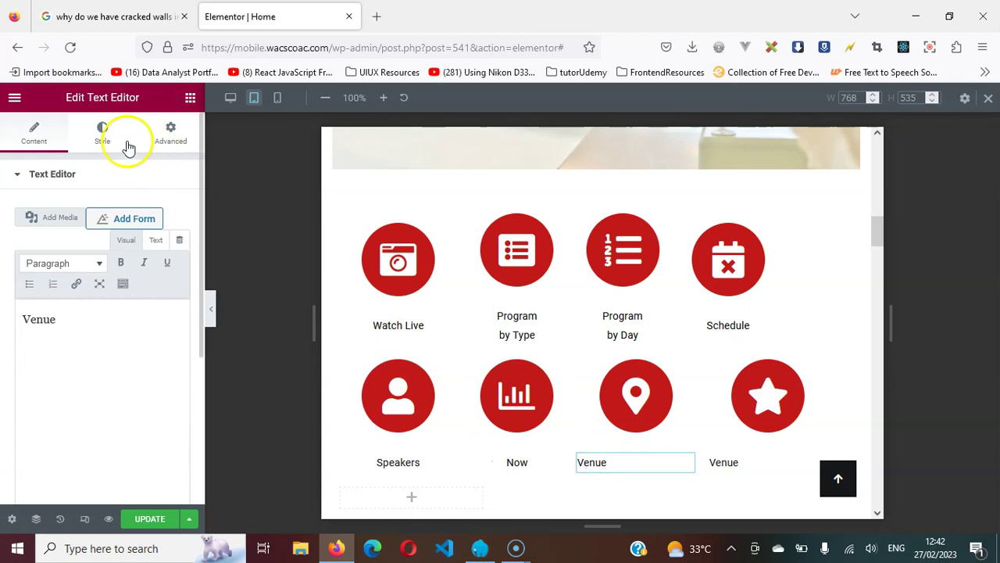
click(104, 135)
click(142, 219)
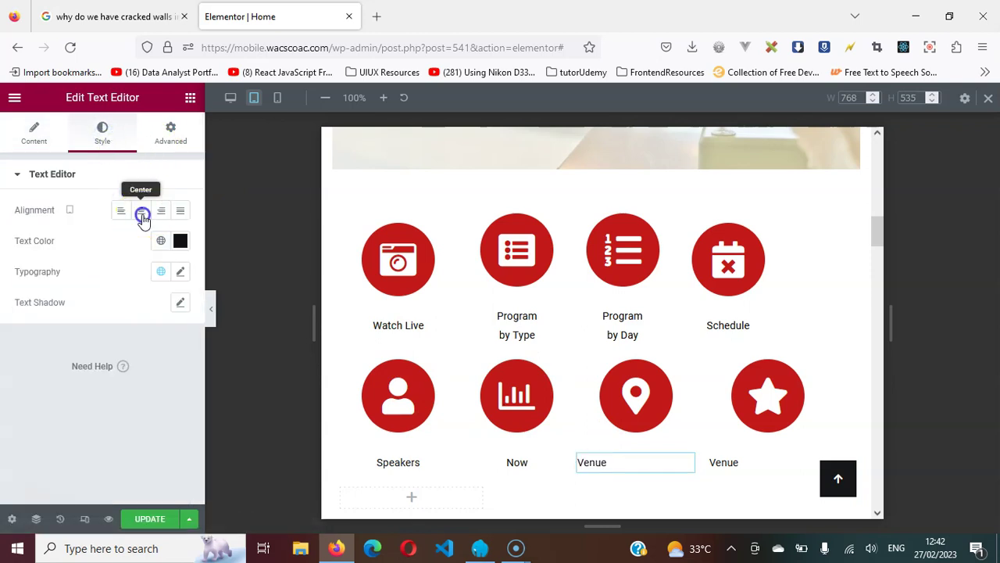
click(720, 462)
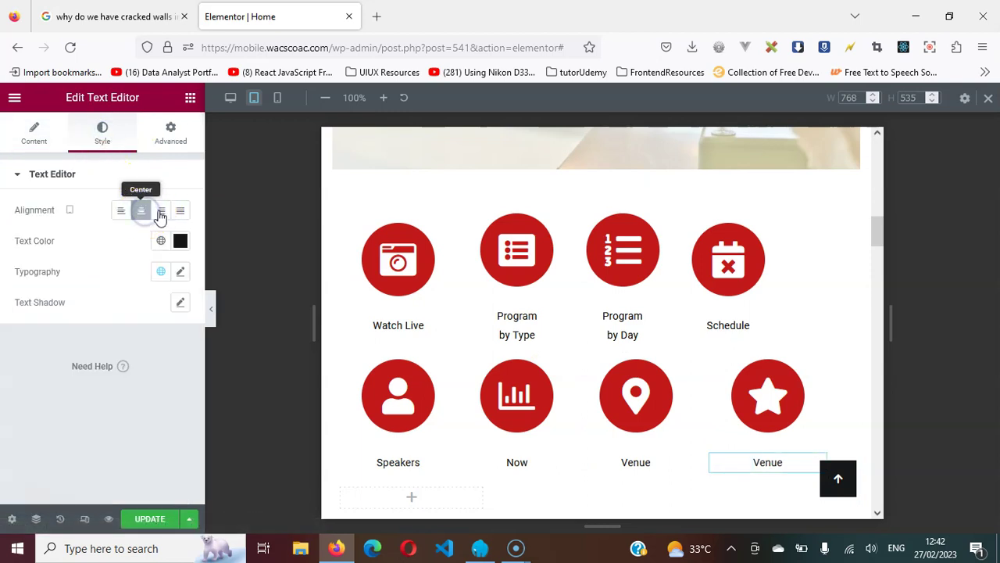
- Hide the Our Sponsors section on tablet and mobile through its responsive visibility settings and update the page
drag(876, 235, 872, 430)
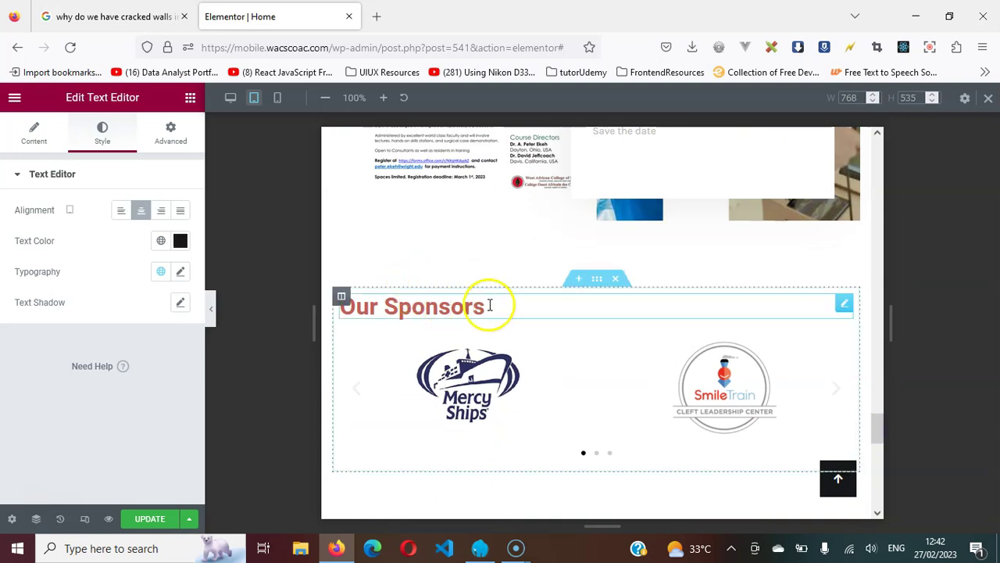
click(595, 281)
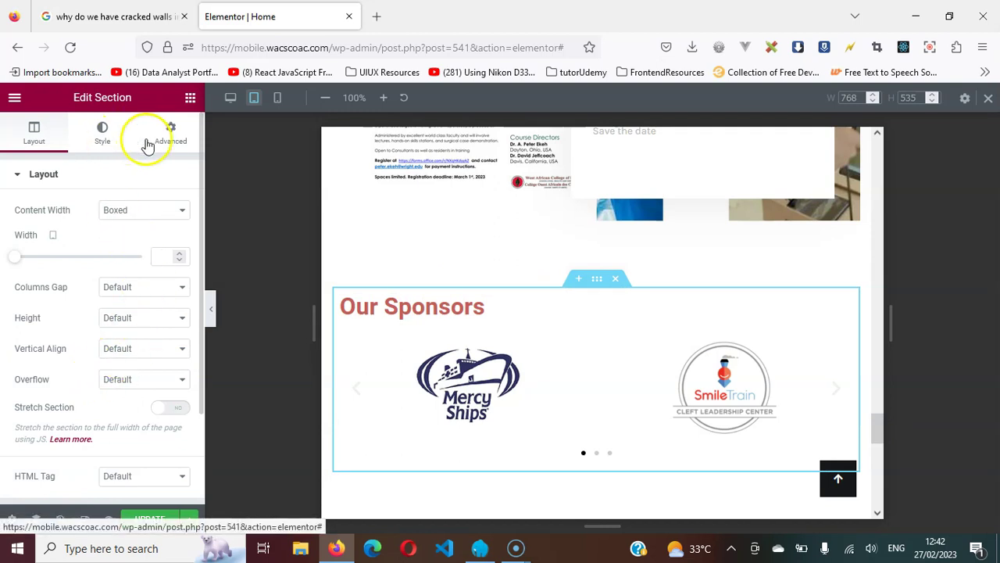
click(104, 133)
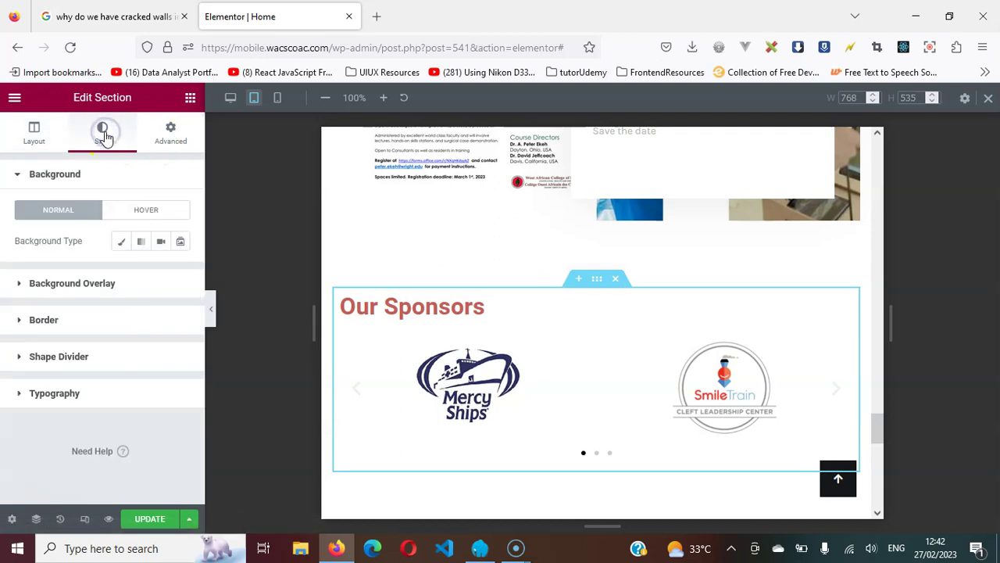
click(166, 133)
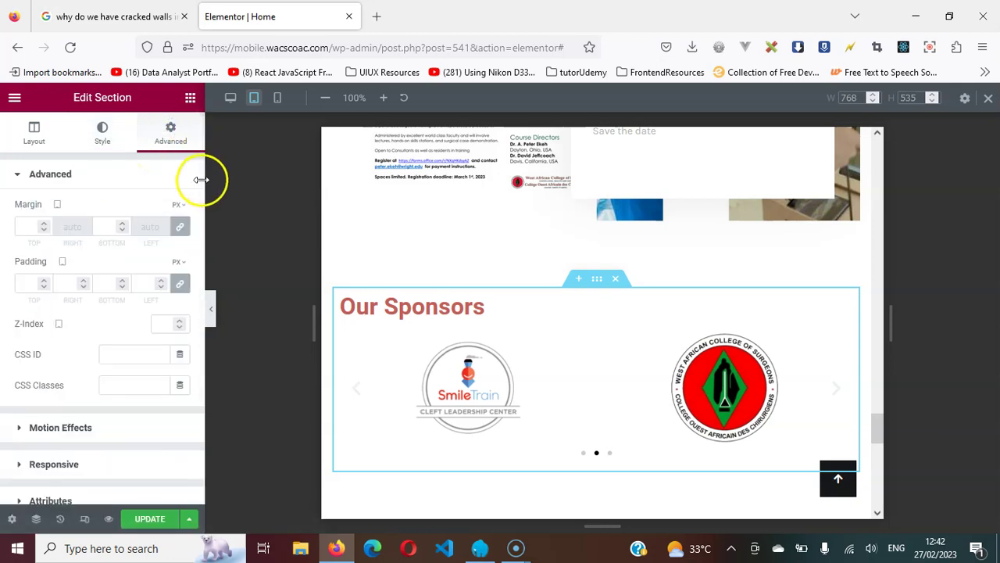
drag(201, 178, 196, 300)
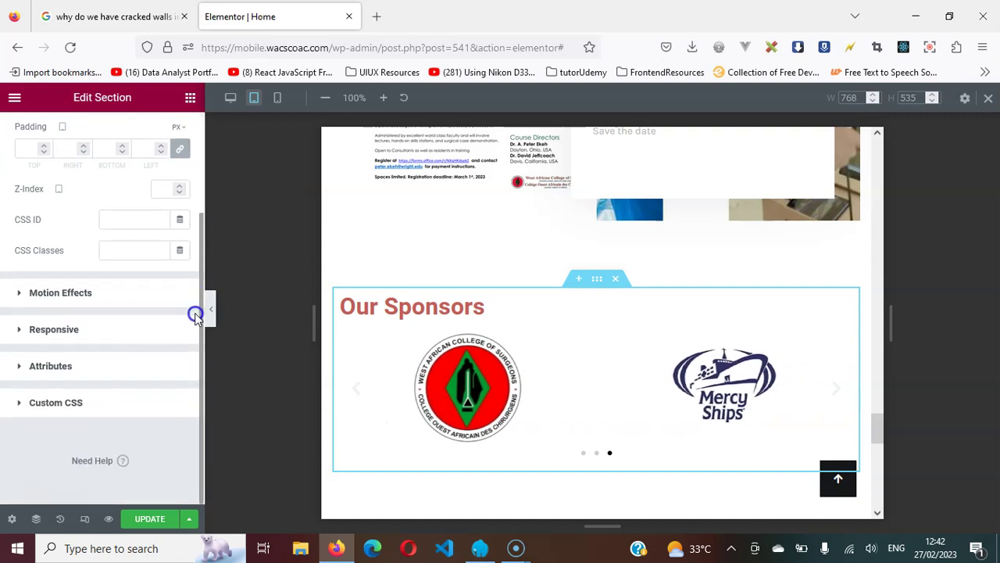
click(20, 331)
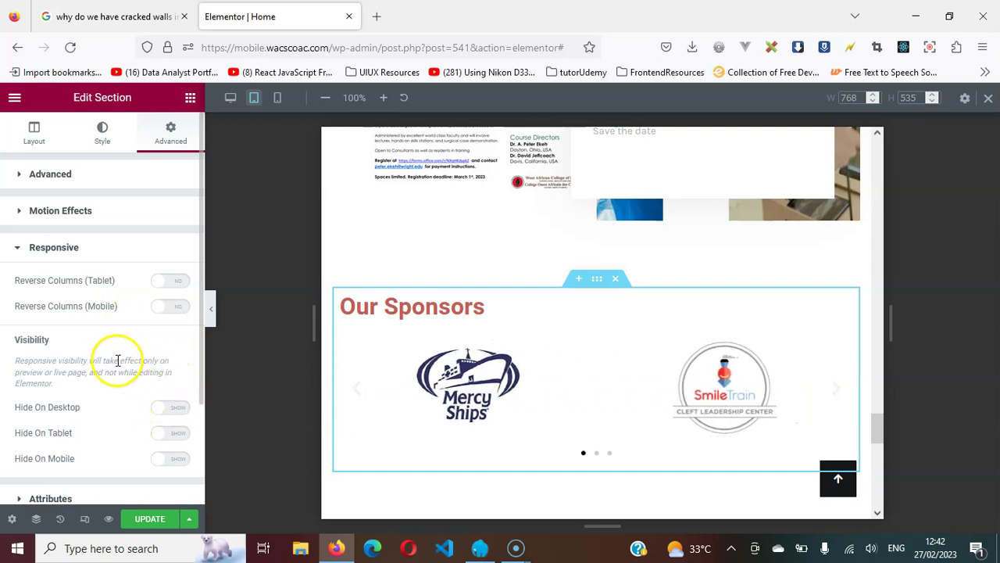
click(180, 434)
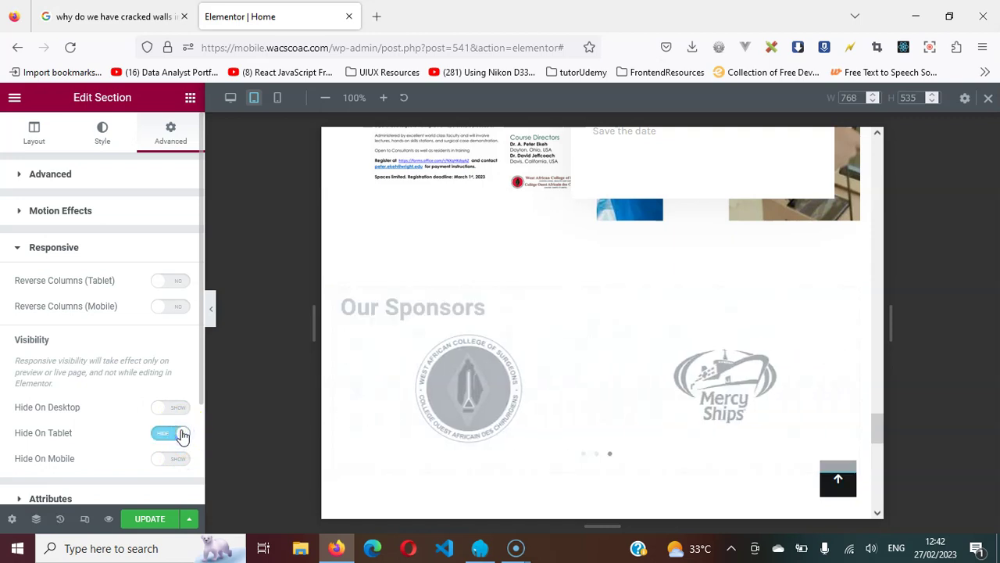
click(180, 433)
click(180, 434)
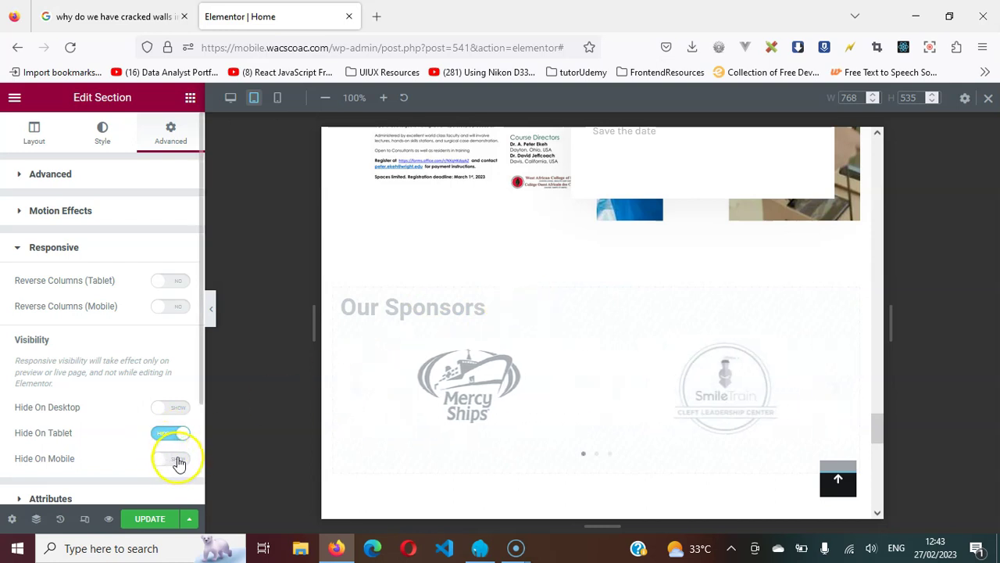
click(145, 518)
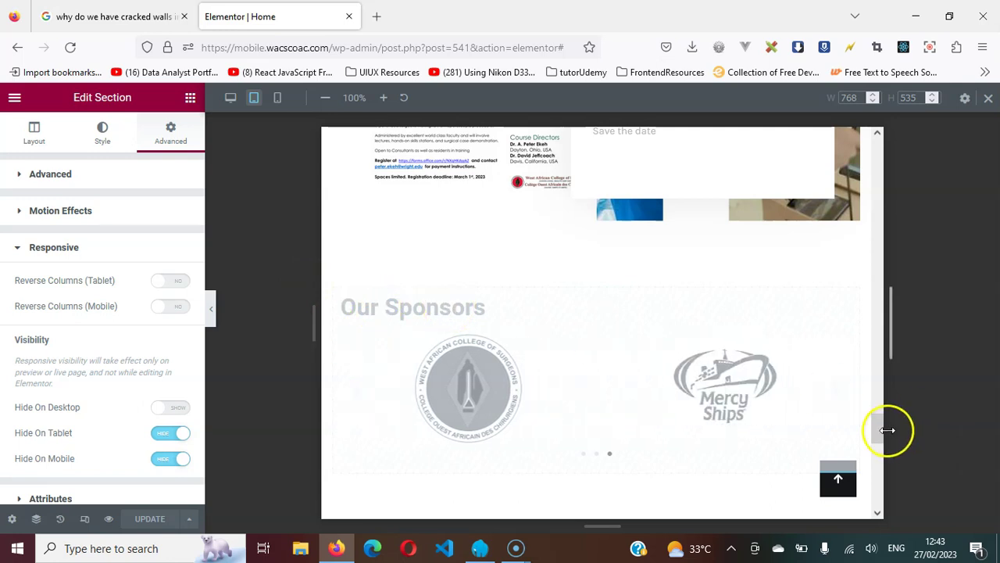
- Turn off hiding on tablet and mobile for the Our Sponsors section and update the page
mouse_move(876, 430)
mouse_down()
mouse_move(877, 466)
mouse_move(892, 302)
mouse_move(877, 443)
mouse_up()
click(881, 312)
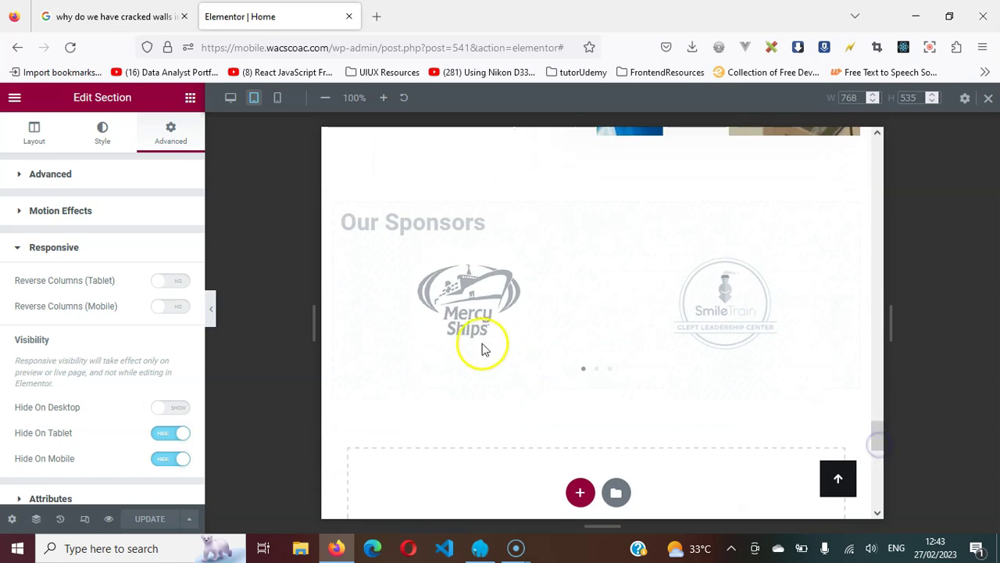
click(160, 432)
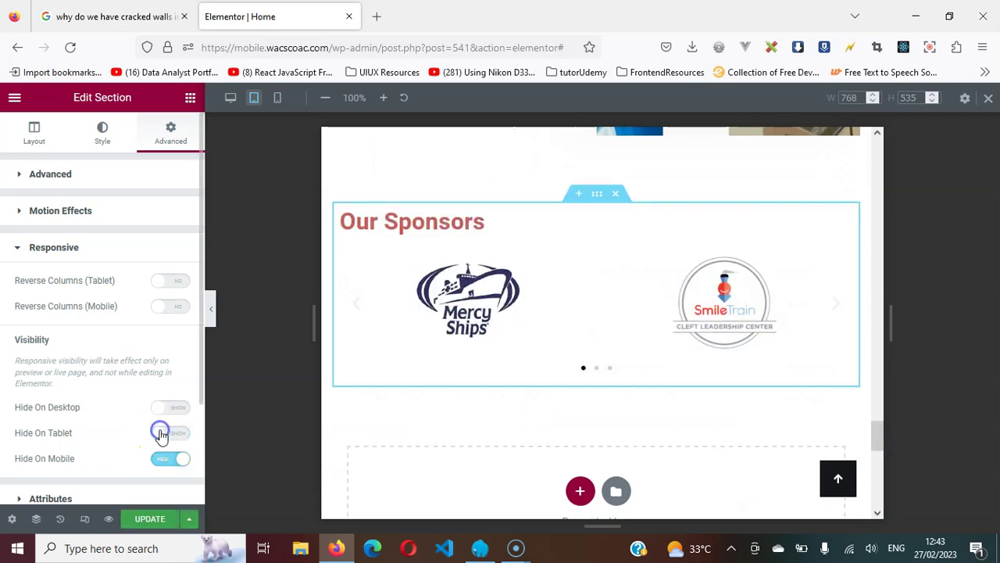
click(156, 460)
click(153, 520)
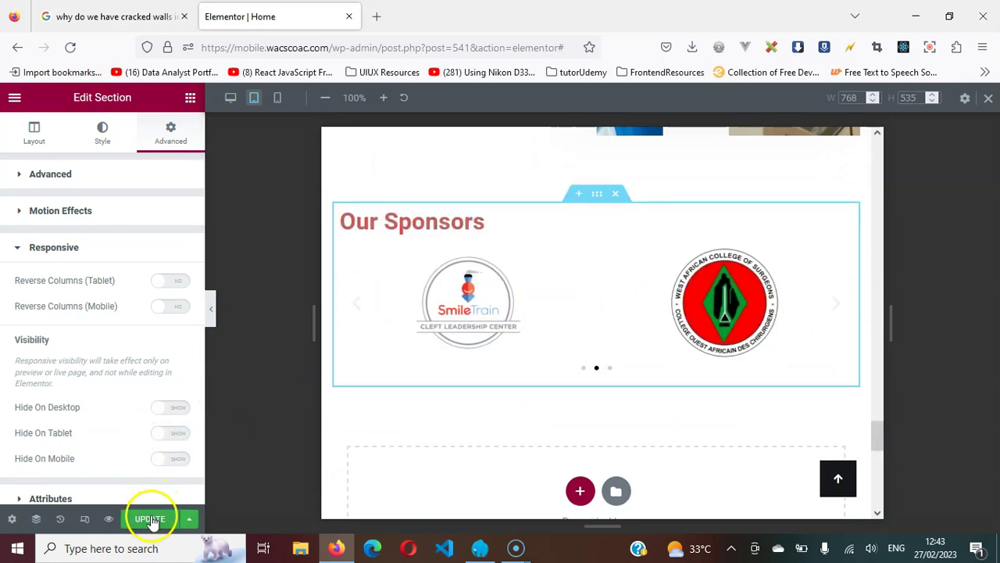
- Compare the icon grid in the desktop and tablet layouts with the Watch Live column's settings open
click(231, 98)
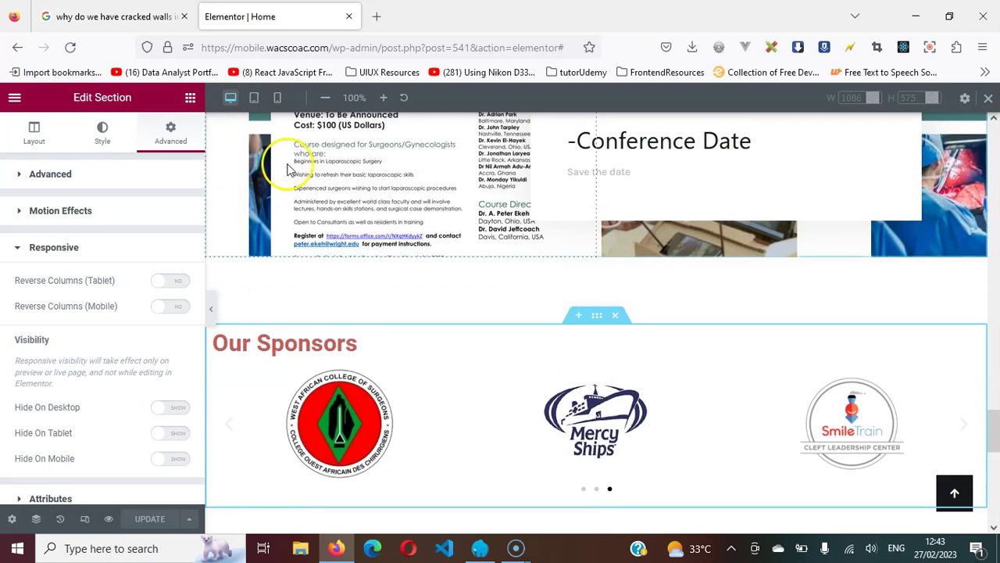
drag(996, 426, 996, 231)
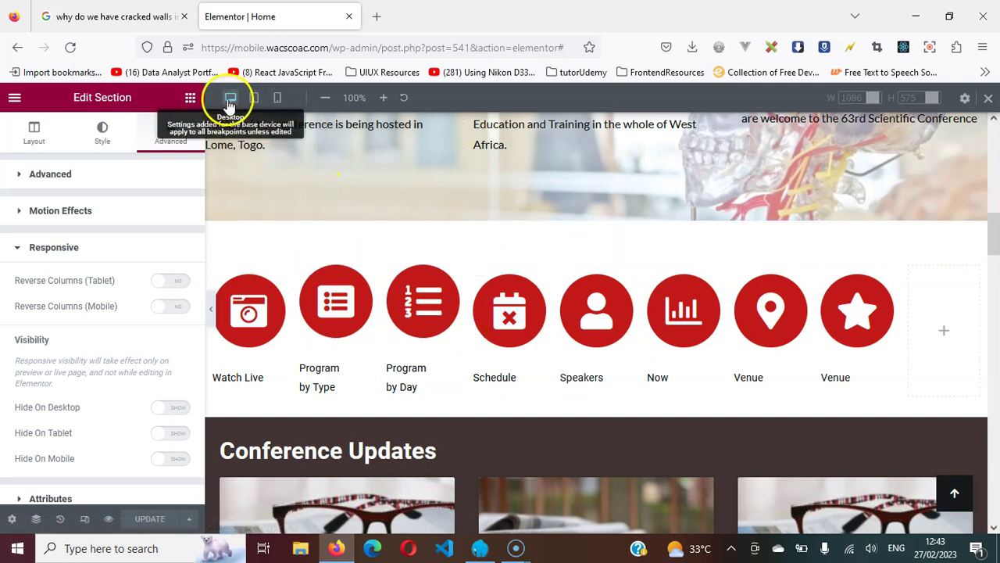
click(214, 268)
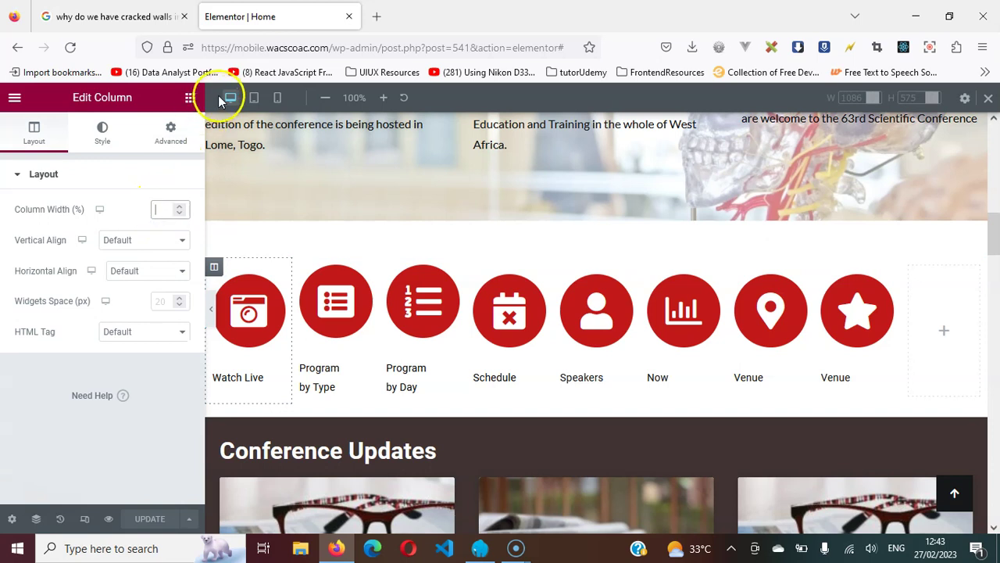
click(252, 99)
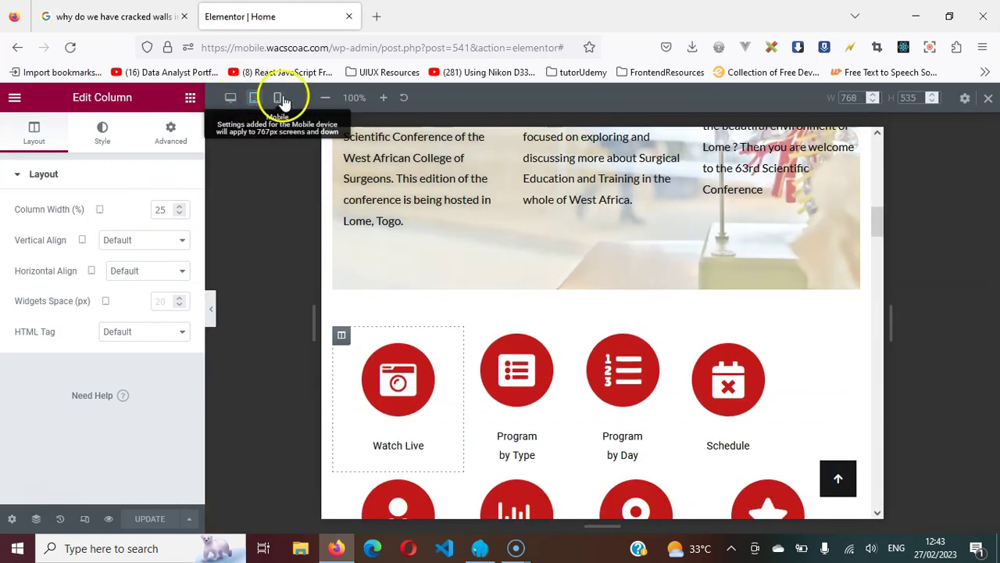
- Set the mobile widths of the Watch Live and Program by Type columns to 30% and update the page
click(276, 102)
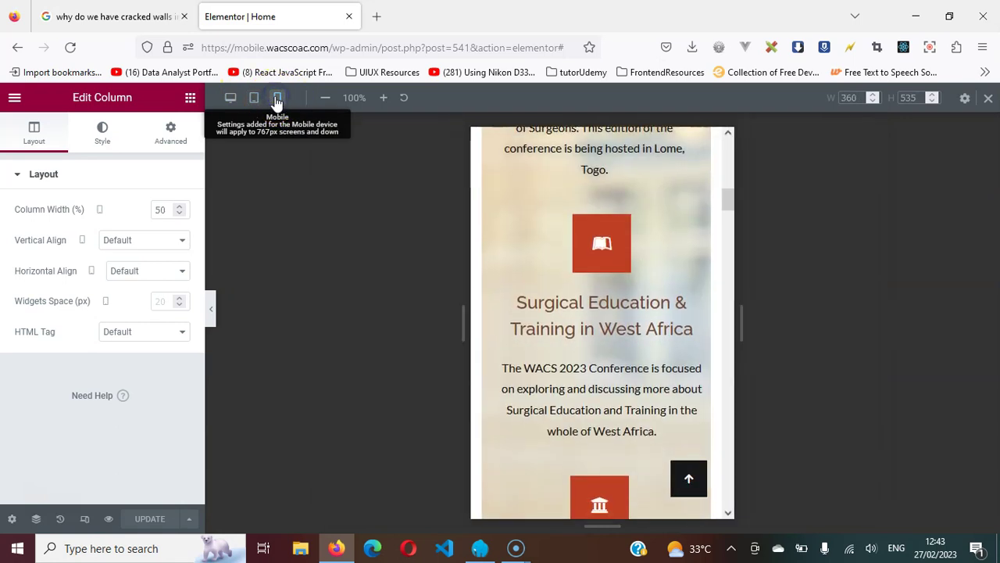
scroll(728, 239, down, 4)
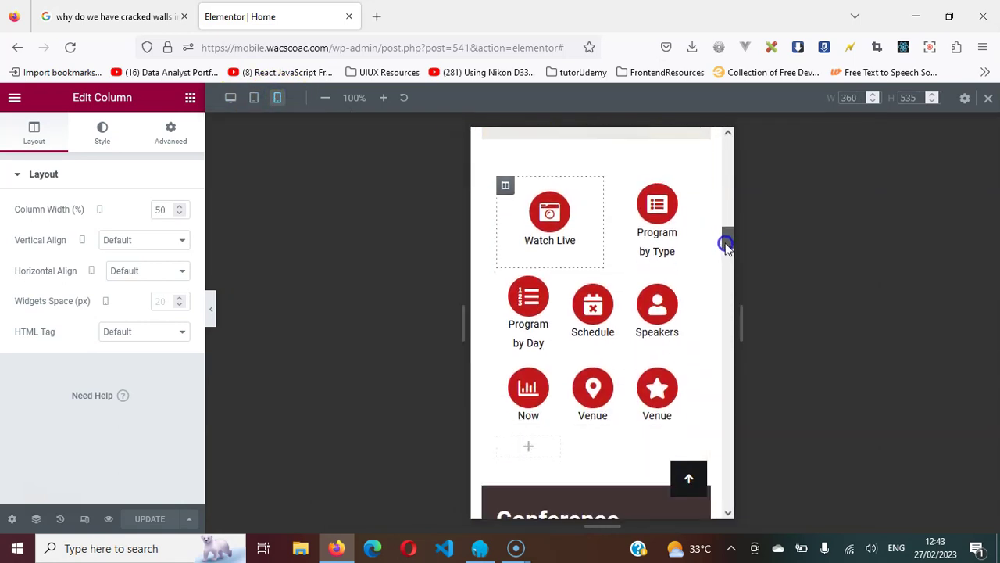
scroll(728, 239, up, 2)
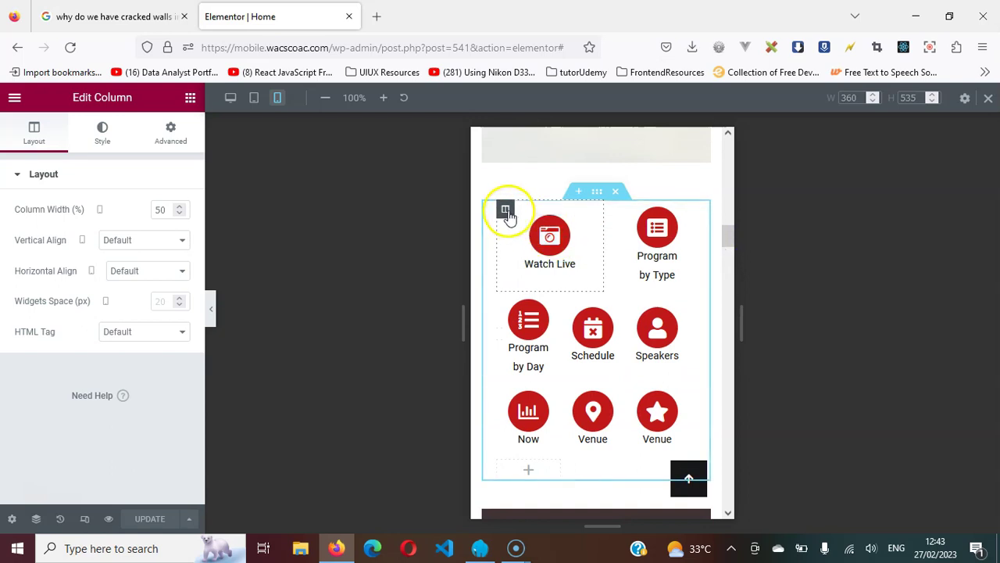
click(507, 316)
click(506, 303)
drag(518, 250, 505, 215)
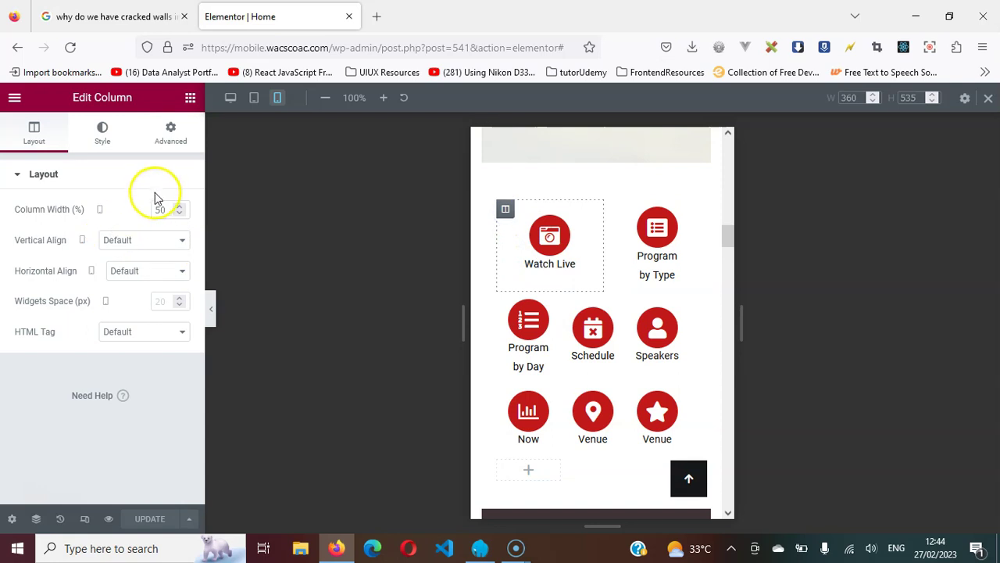
text(30)
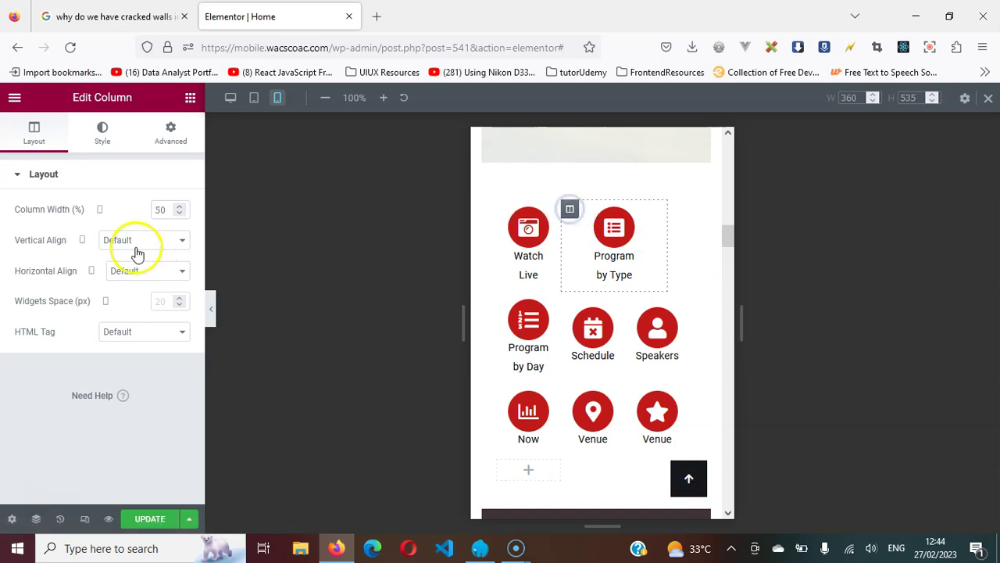
click(162, 207)
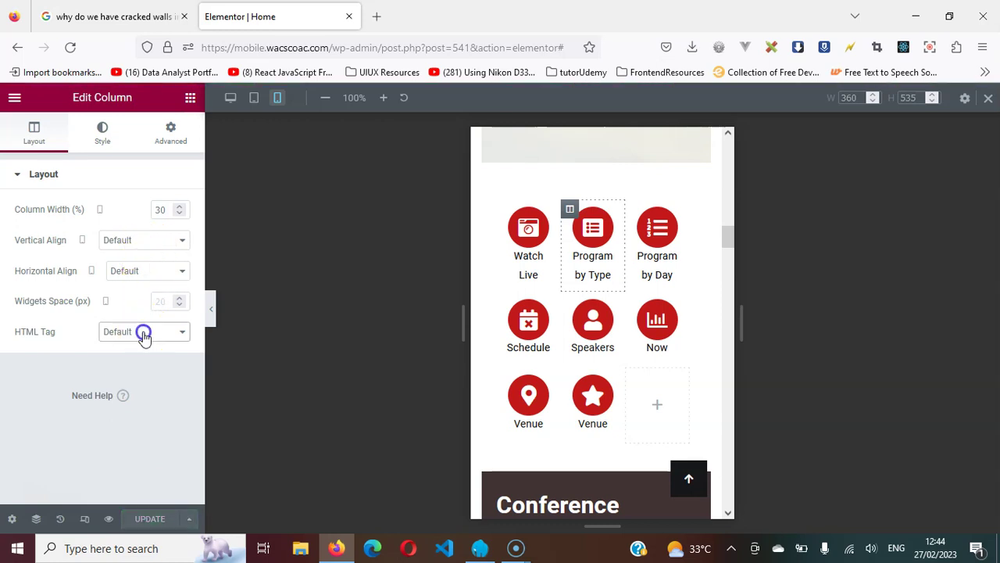
click(103, 126)
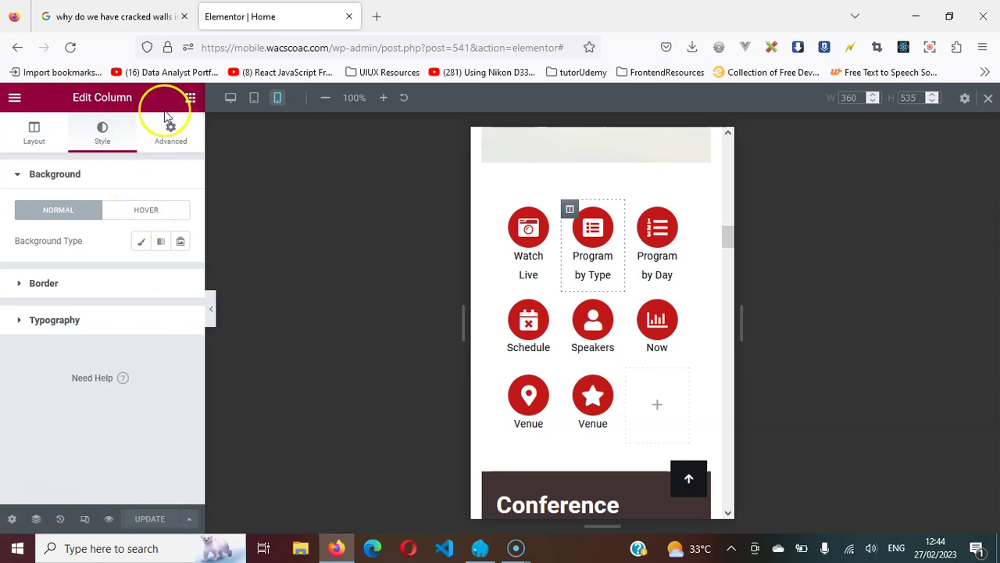
click(149, 211)
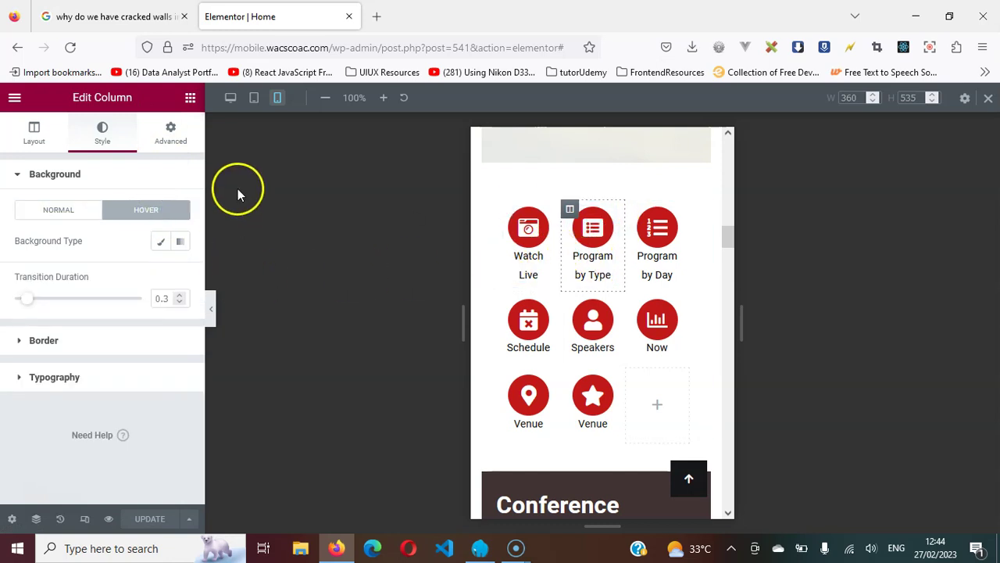
click(172, 139)
click(33, 135)
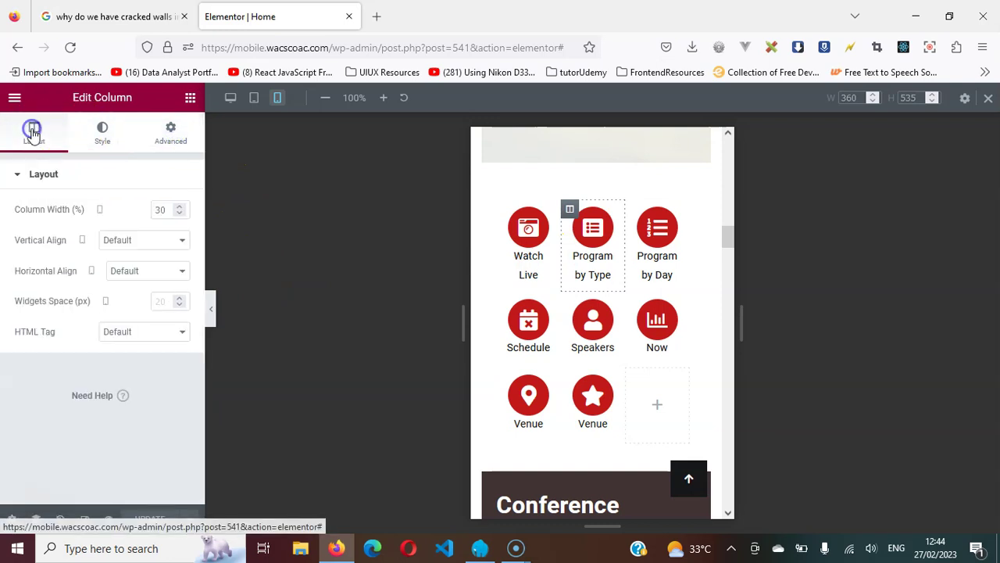
- In the tablet layout, examine the 63rd Annual Scientific Conference section's responsive visibility, custom CSS, attributes and layout settings
click(254, 97)
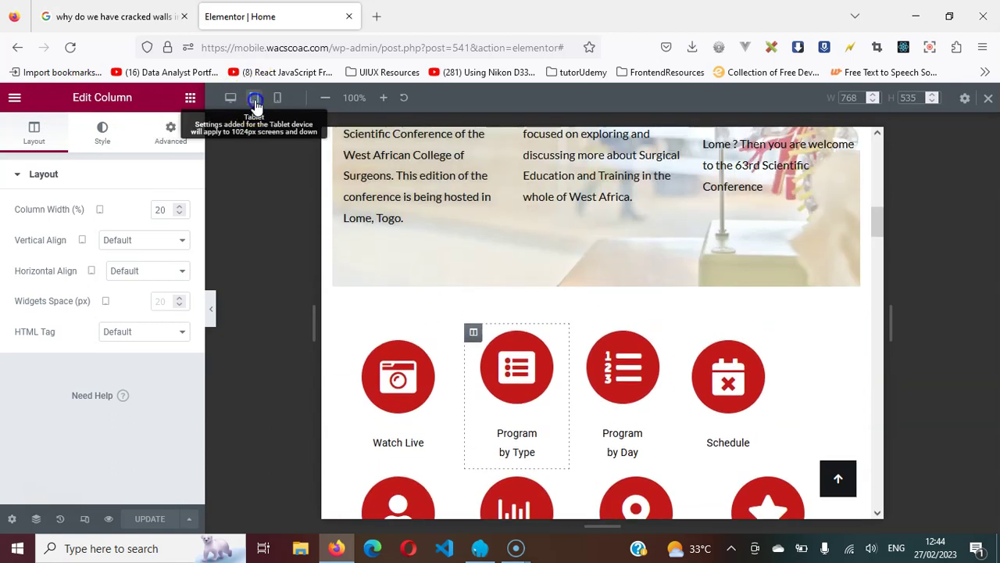
drag(880, 220, 876, 191)
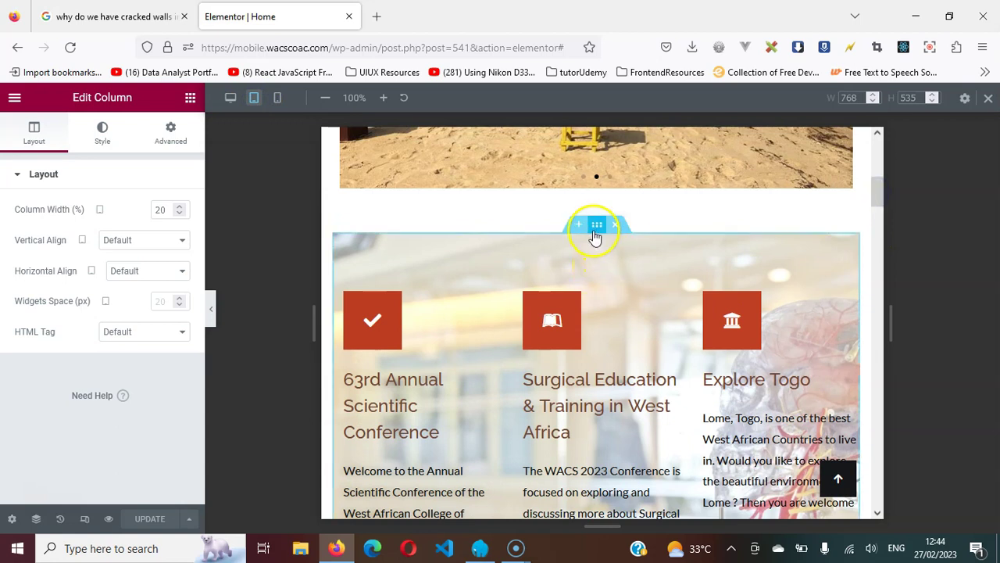
click(595, 229)
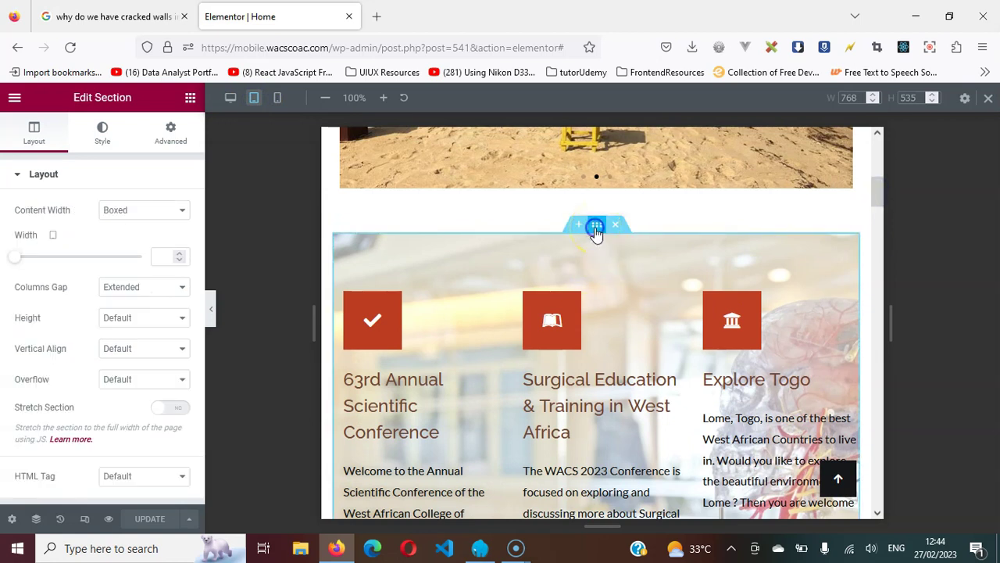
click(169, 129)
drag(196, 201, 194, 338)
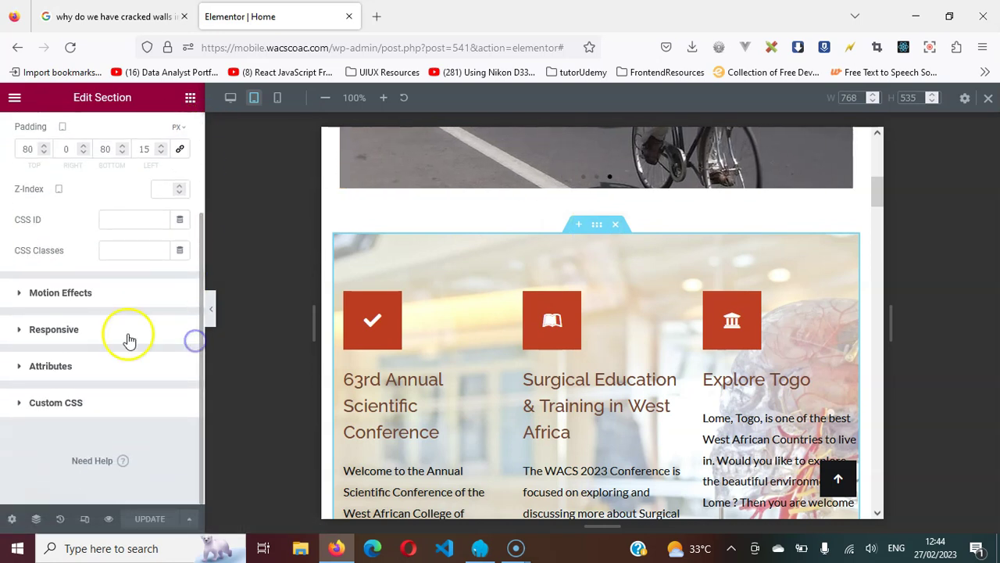
click(45, 329)
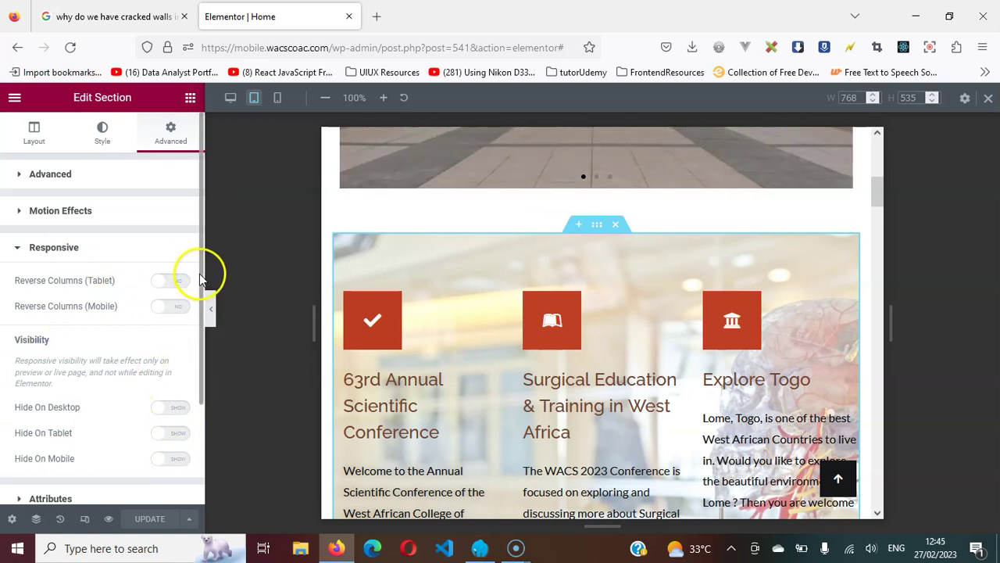
drag(202, 277, 199, 384)
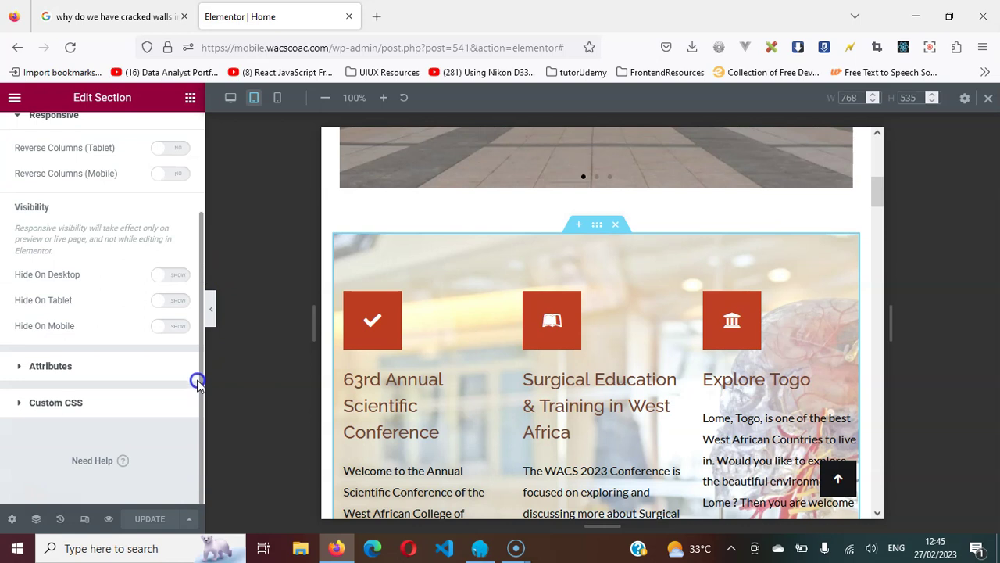
click(25, 402)
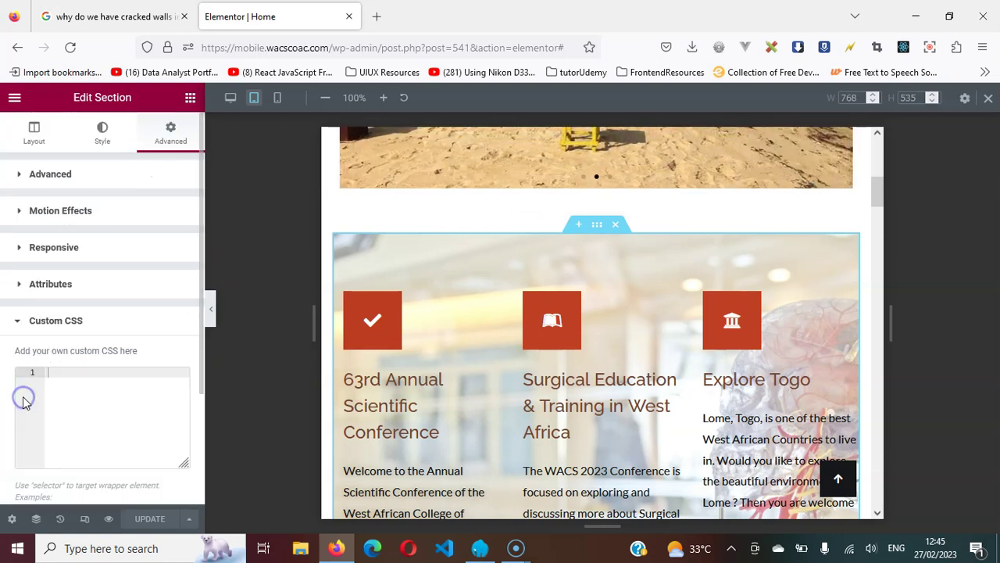
click(26, 283)
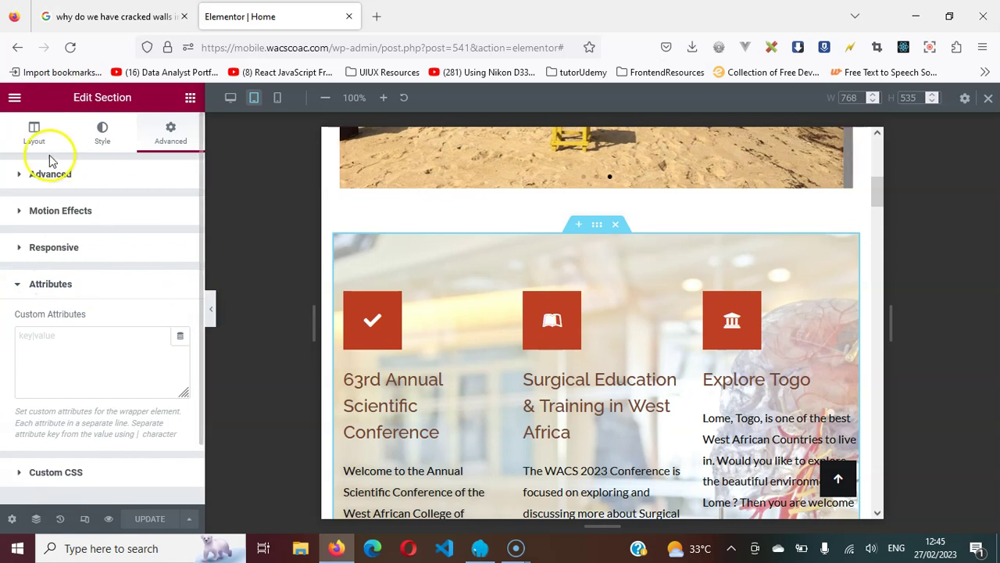
click(33, 135)
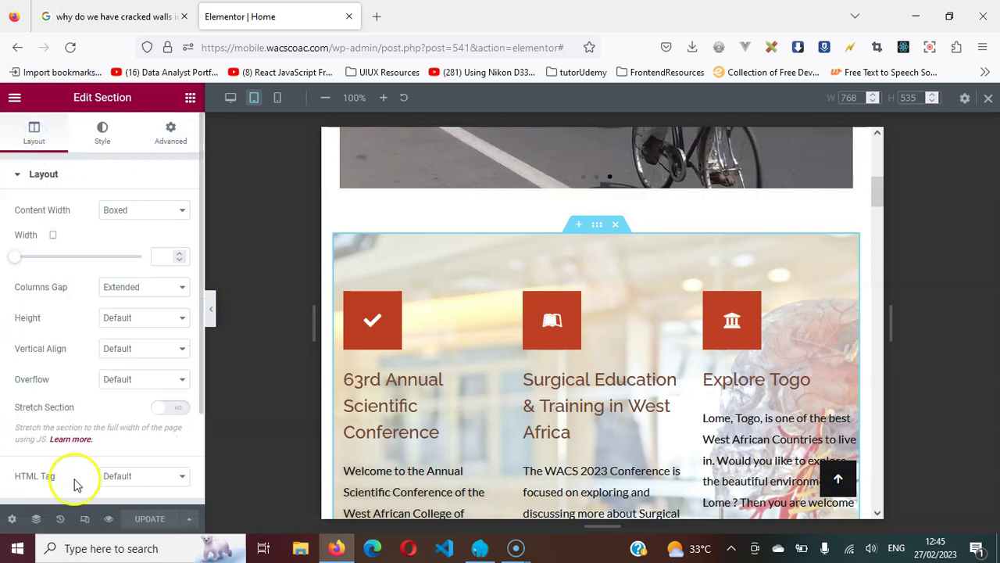